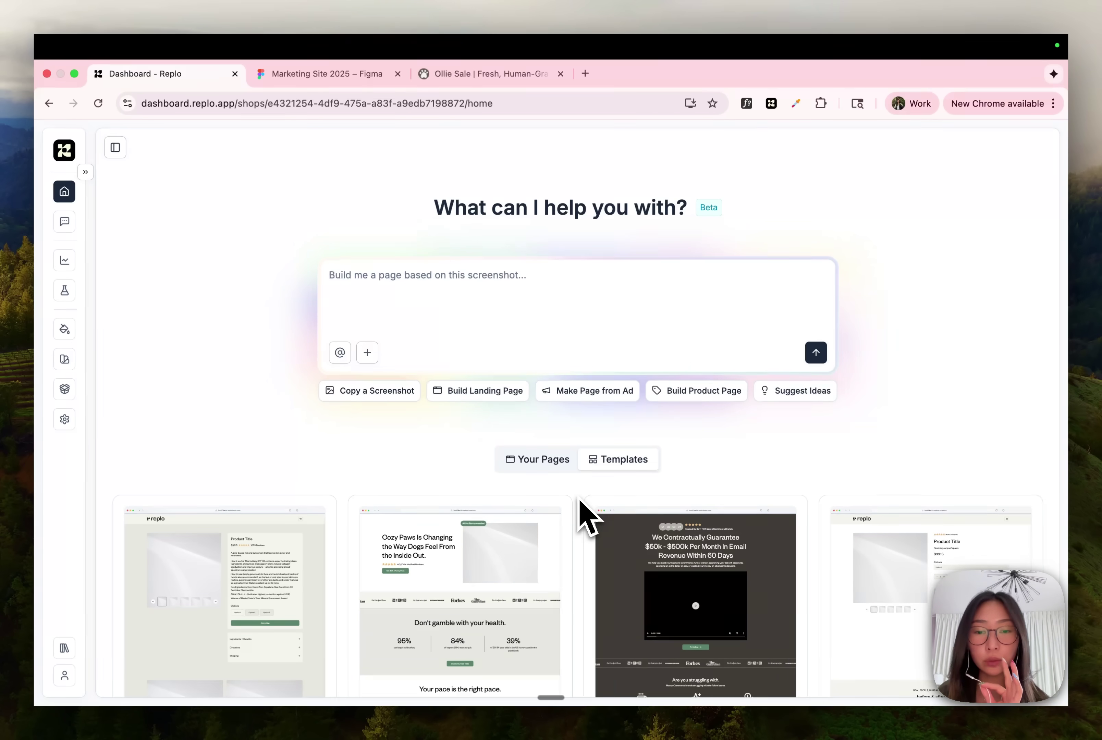
# Scroll the Templates gallery to find the Landing Page — Deep Product Breakdown card.
pyautogui.scroll(-10, 585, 517)
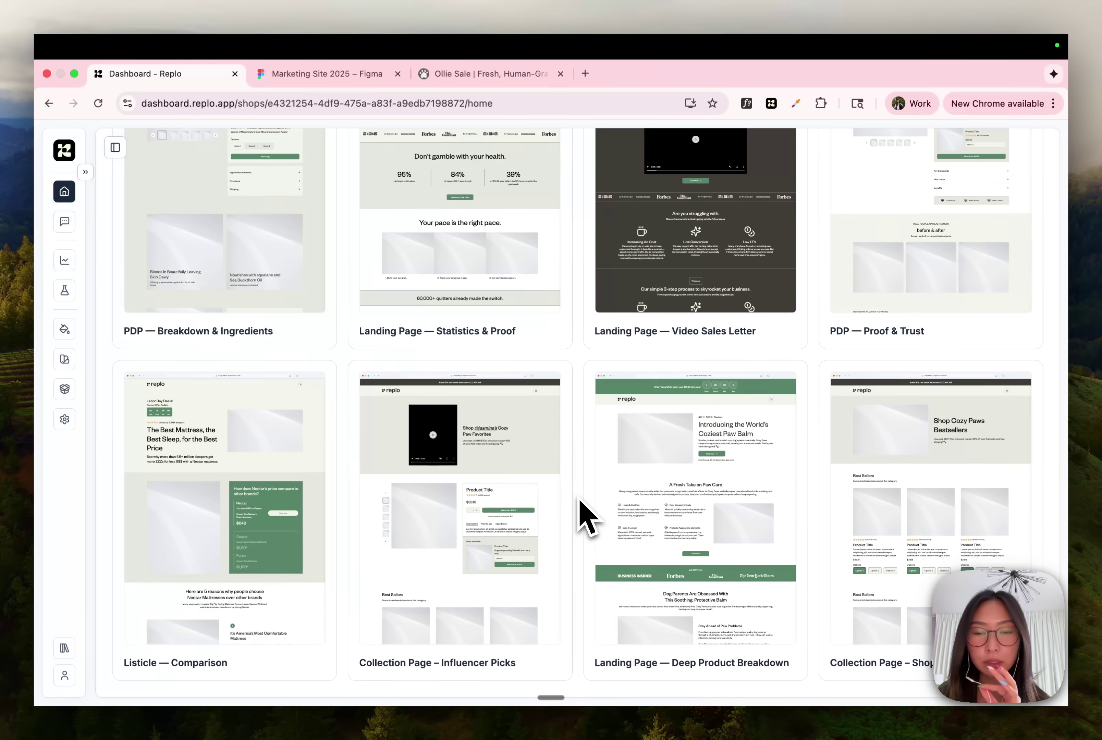
pyautogui.scroll(-10, 585, 516)
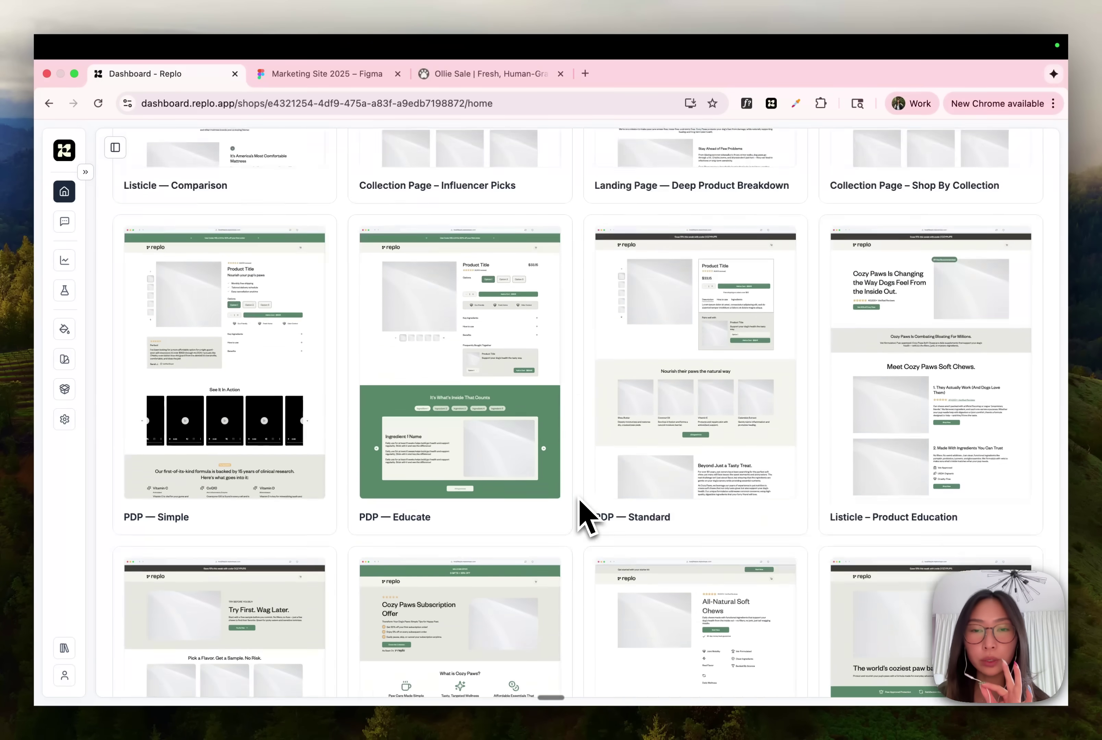
pyautogui.scroll(10, 585, 517)
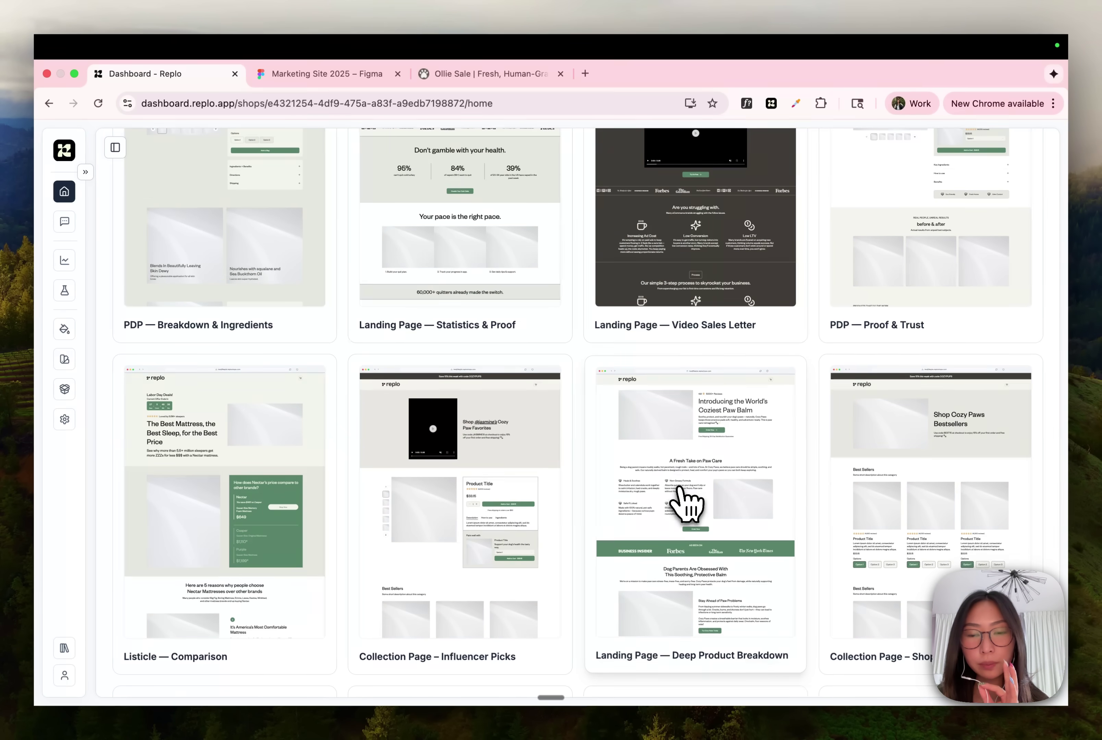
# Preview the Deep Product Breakdown template and create a draft page from it.
pyautogui.click(689, 500)
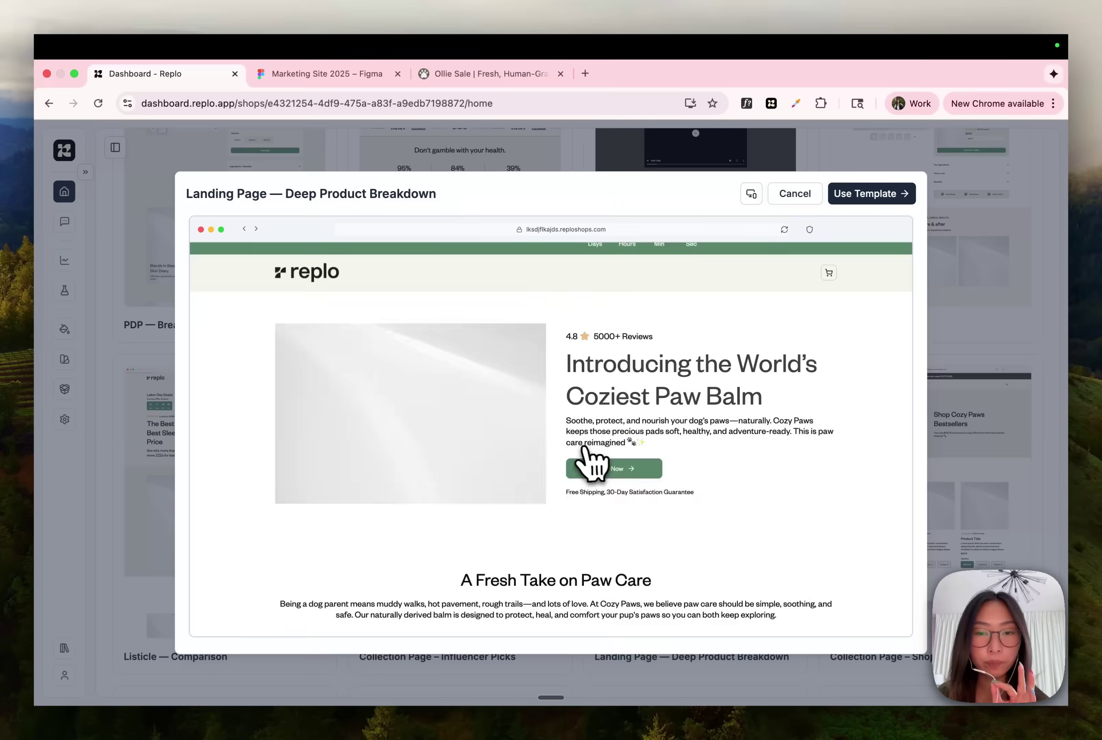
pyautogui.scroll(-10, 590, 460)
pyautogui.scroll(5, 590, 455)
pyautogui.click(872, 193)
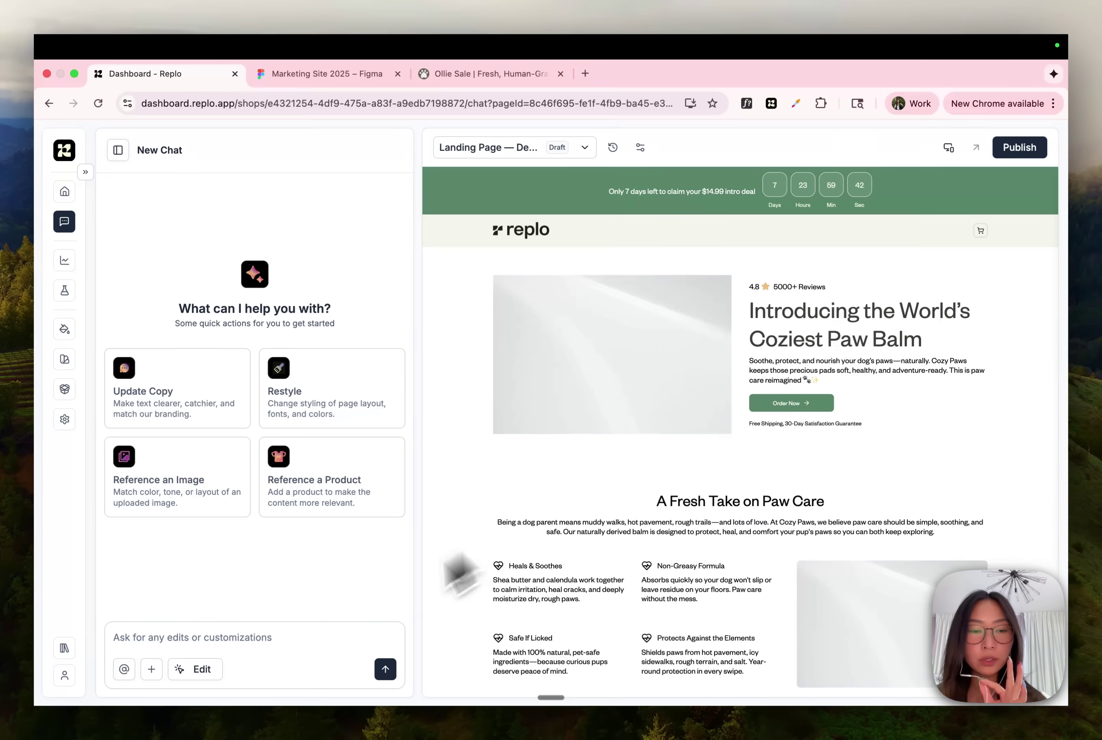
# Switch the chat to element-picking mode and select the hero heading for editing.
pyautogui.click(317, 635)
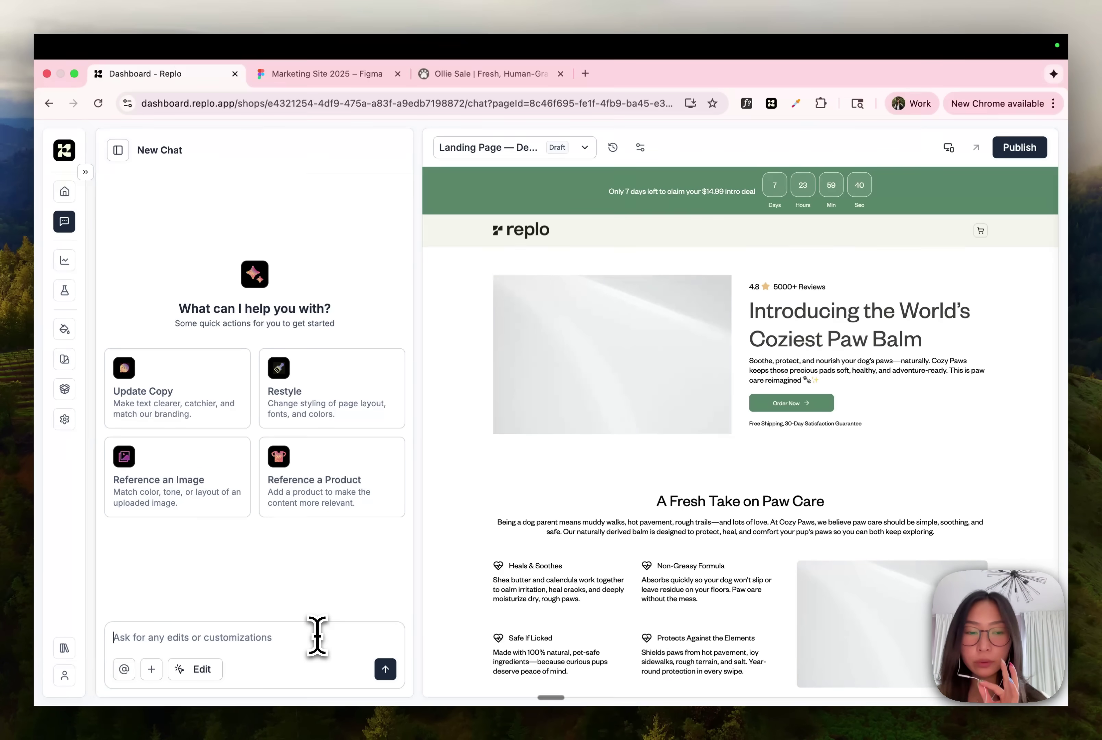
pyautogui.click(206, 668)
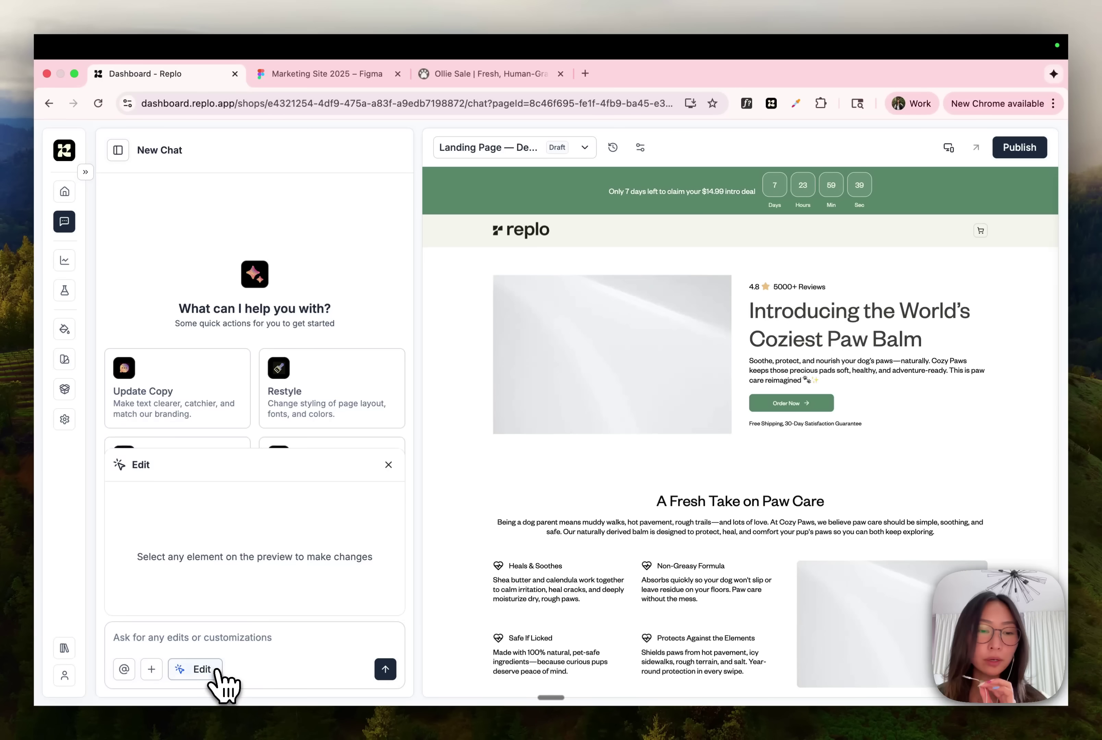
pyautogui.click(800, 328)
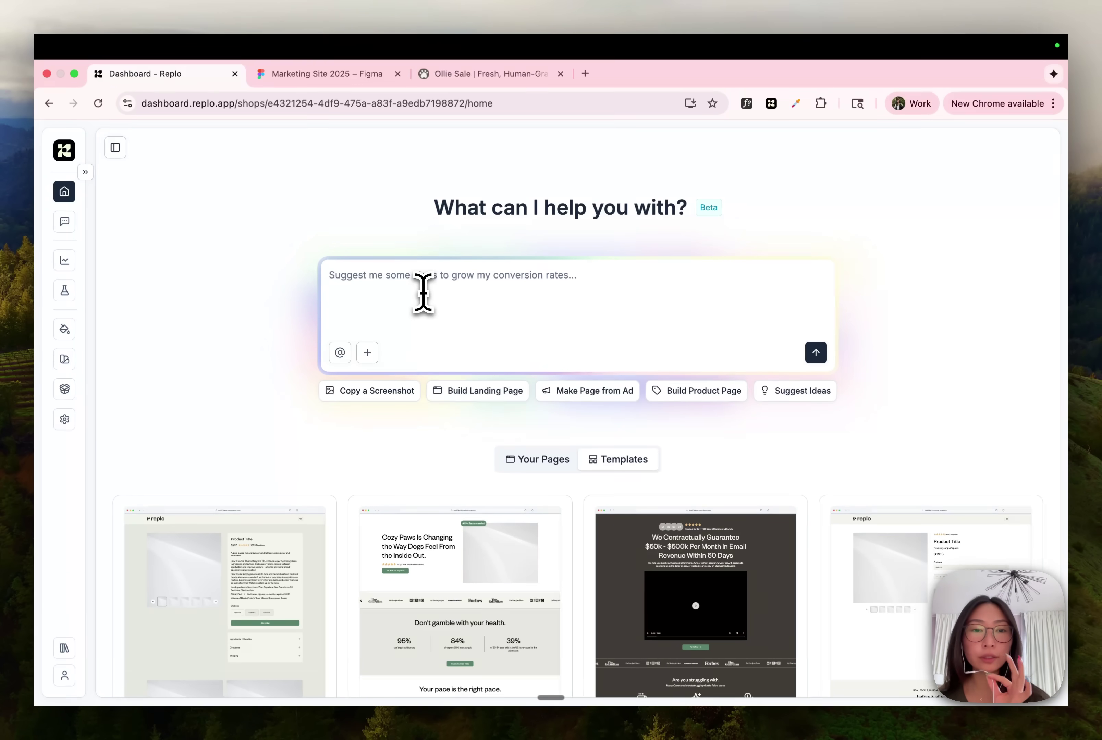
# Write 'build me a listicle for @' in the home prompt and reference the dog paw balm product.
pyautogui.click(424, 293)
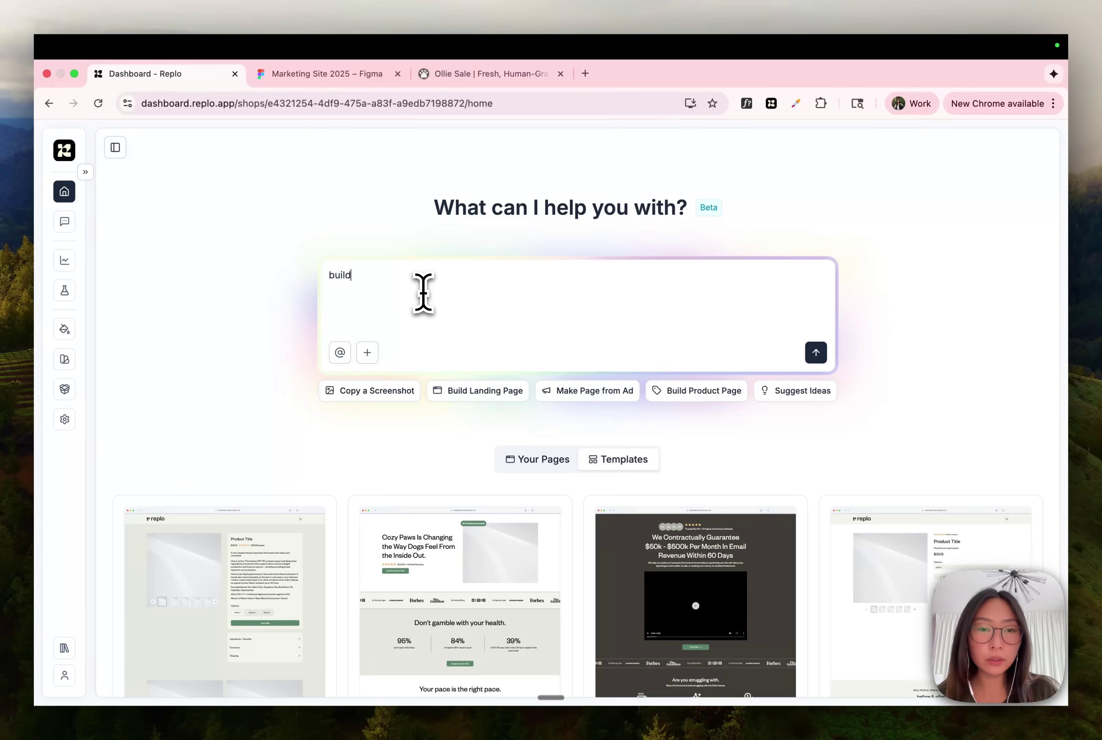
pyautogui.write('build me a listicle f')
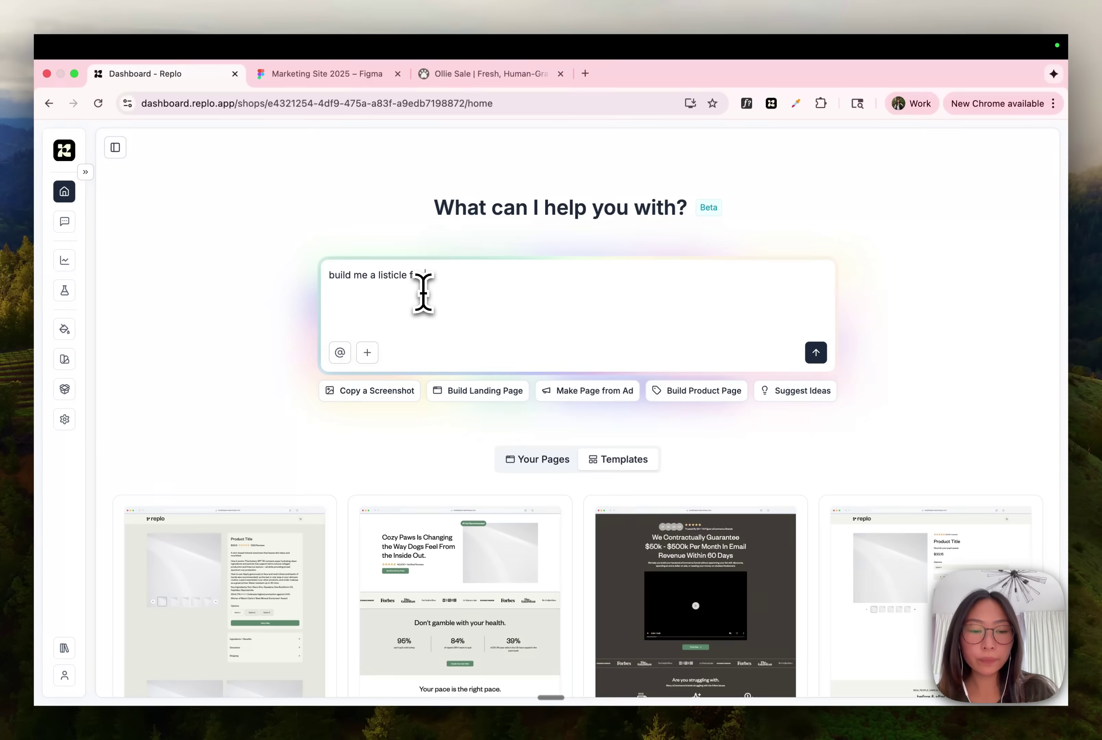
pyautogui.write('or @')
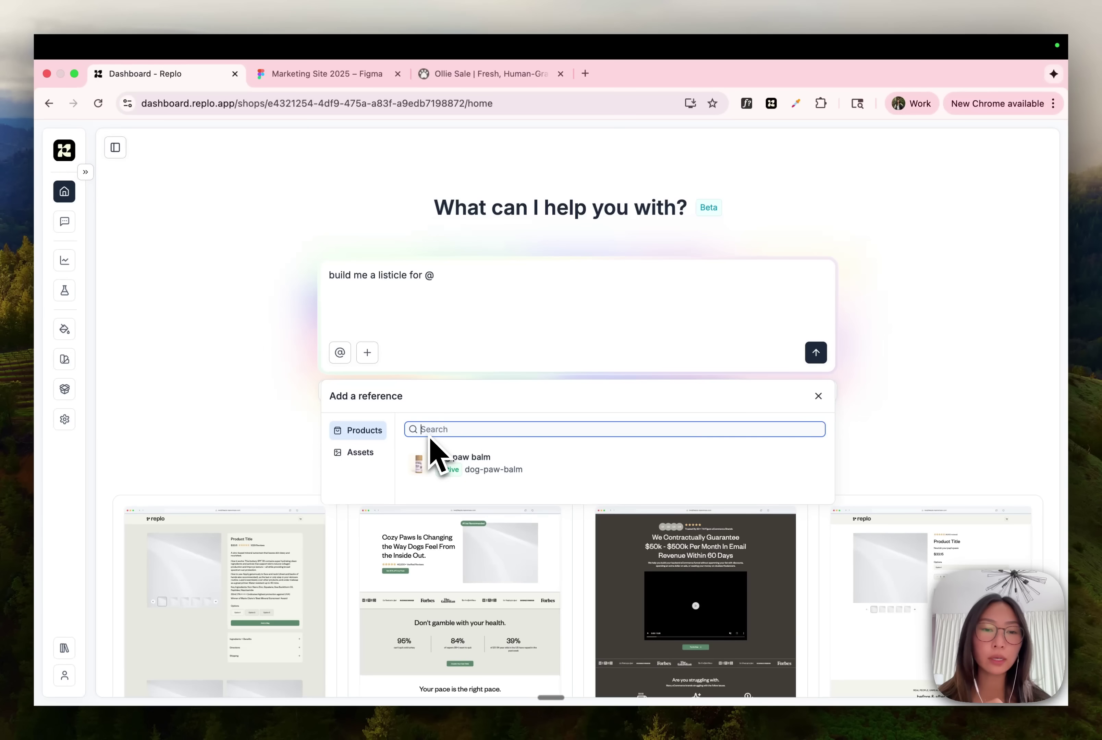
pyautogui.click(359, 454)
pyautogui.moveTo(485, 522)
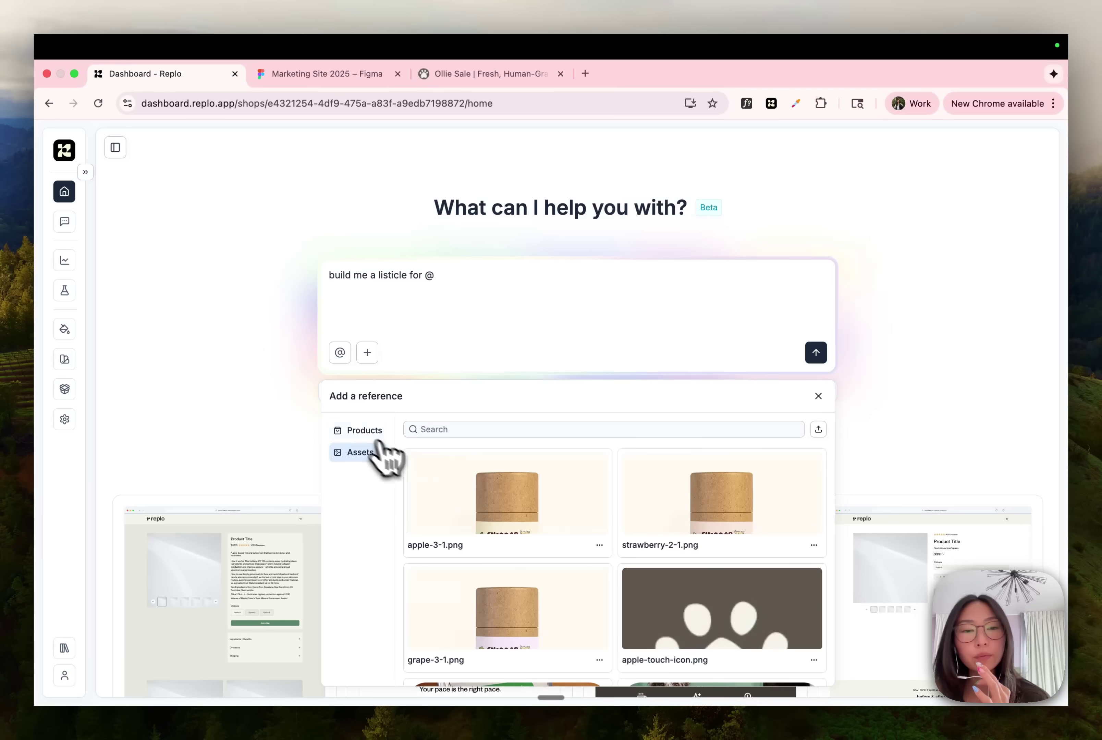
pyautogui.click(363, 432)
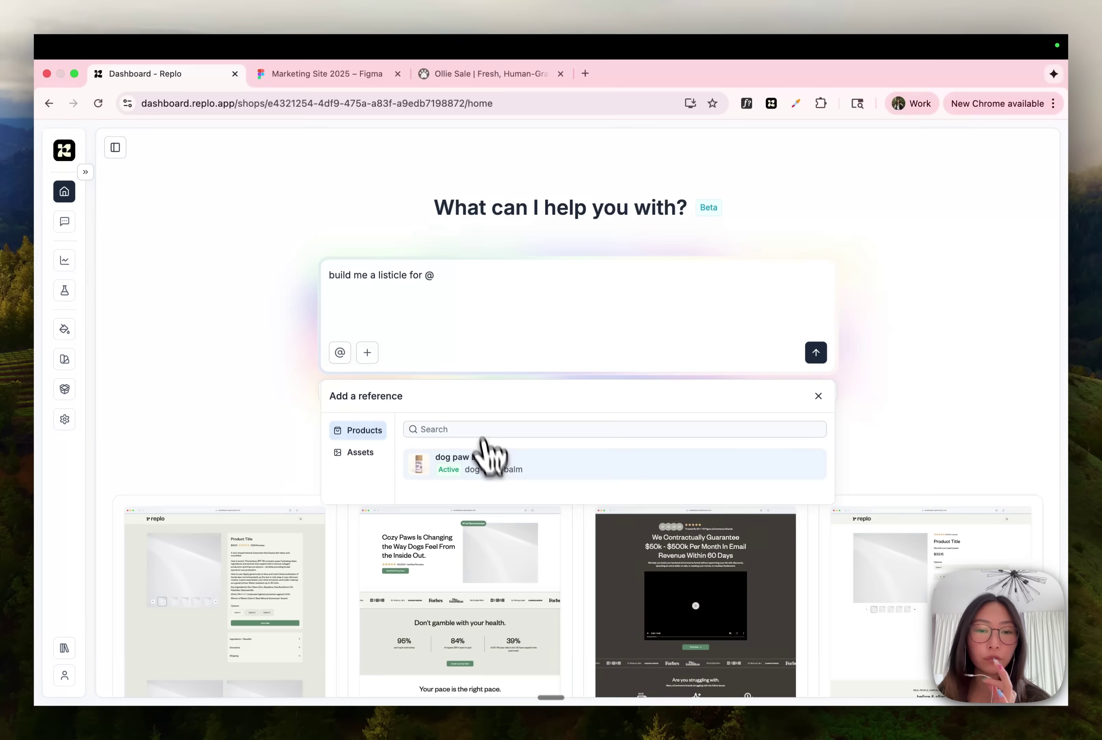
pyautogui.click(486, 455)
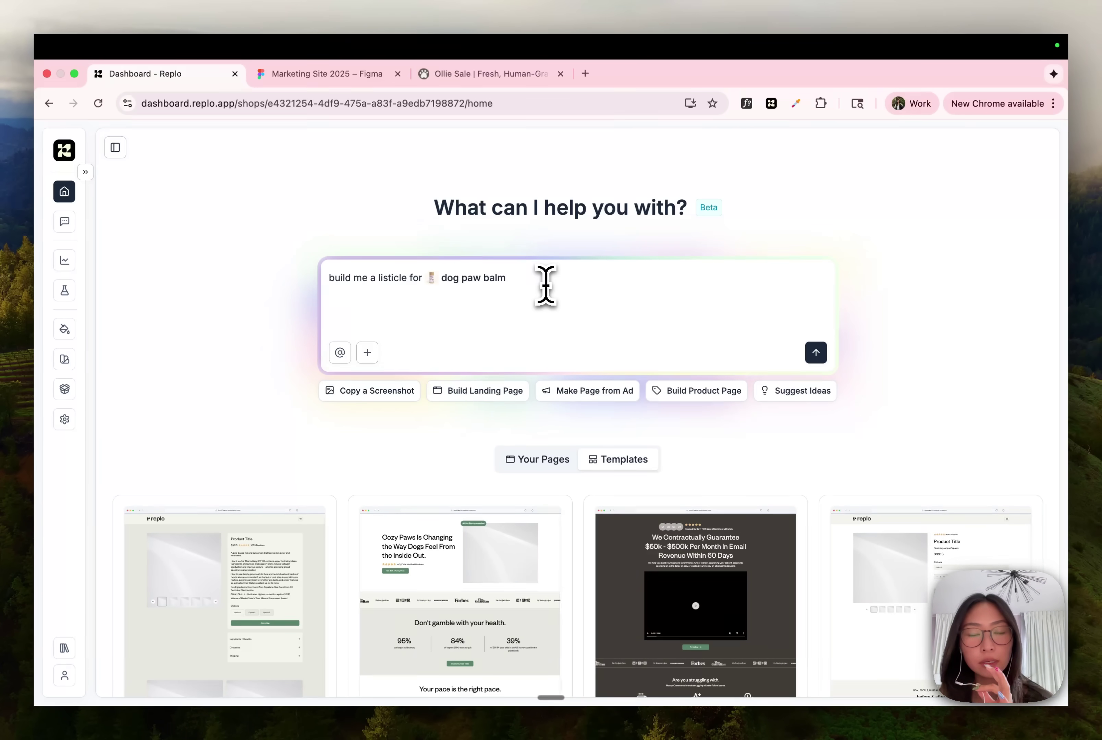
# Send the listicle request and scroll through the generated '5 Reasons Your Dog's Paws Need Protection' draft.
pyautogui.click(824, 357)
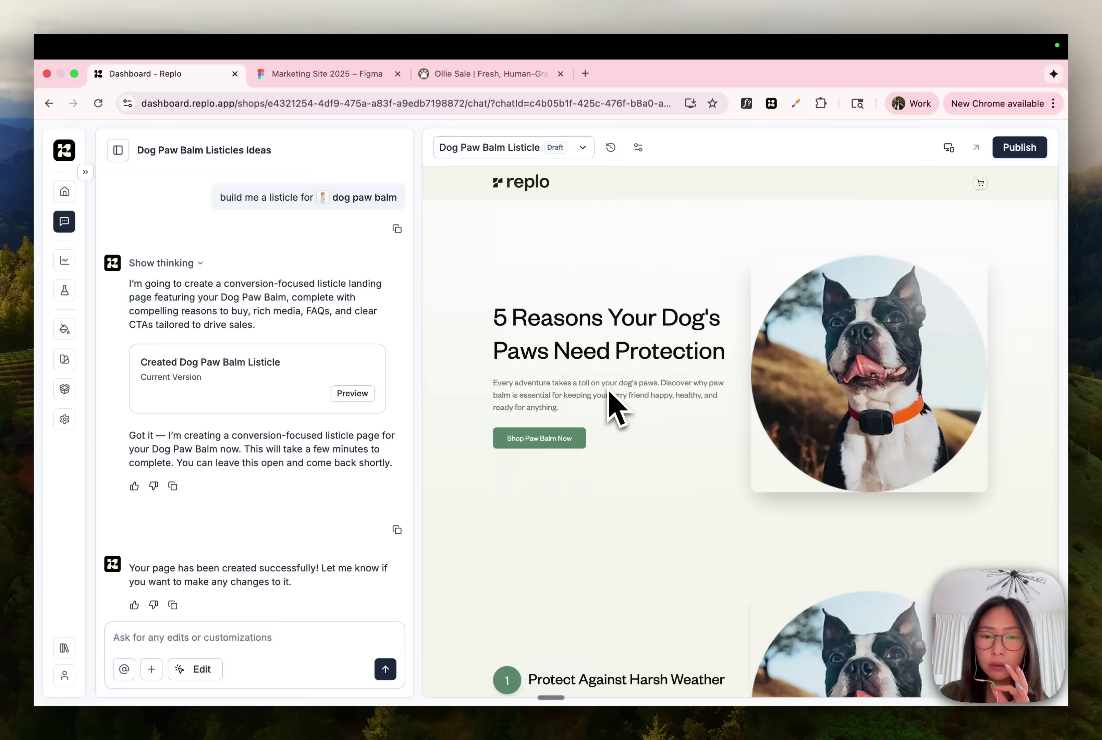
pyautogui.scroll(-5, 612, 400)
pyautogui.moveTo(219, 197); pyautogui.dragTo(334, 205)
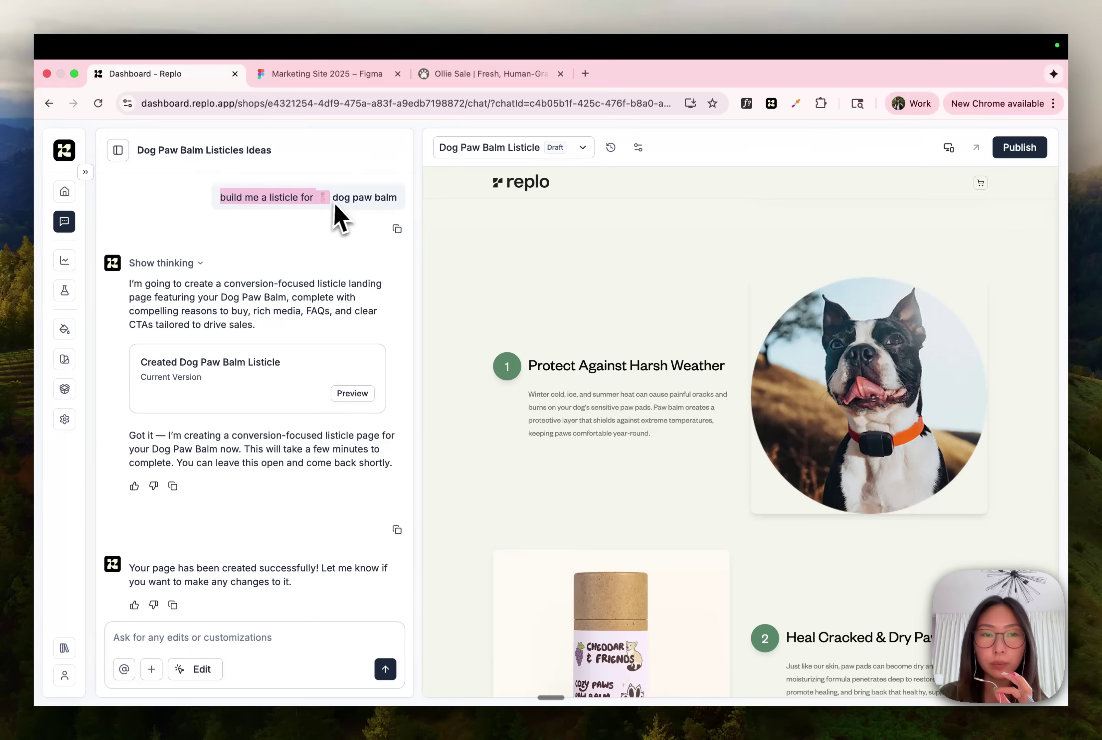
pyautogui.scroll(5, 545, 293)
pyautogui.click(458, 382)
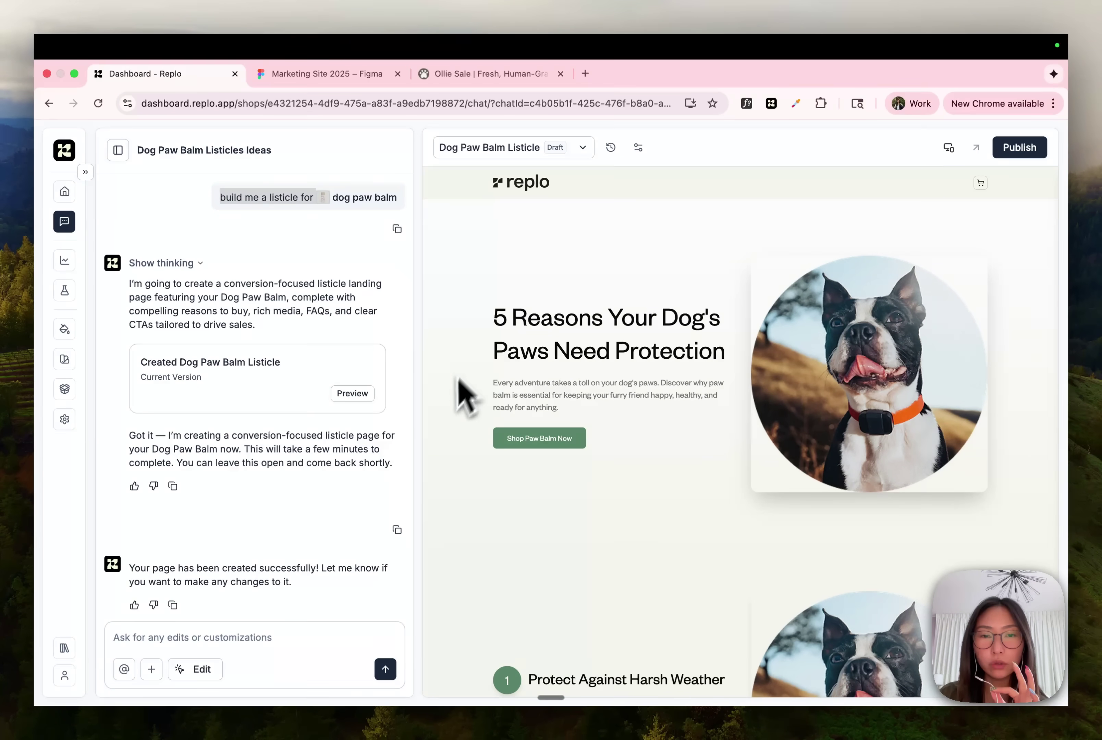
pyautogui.scroll(-10, 458, 380)
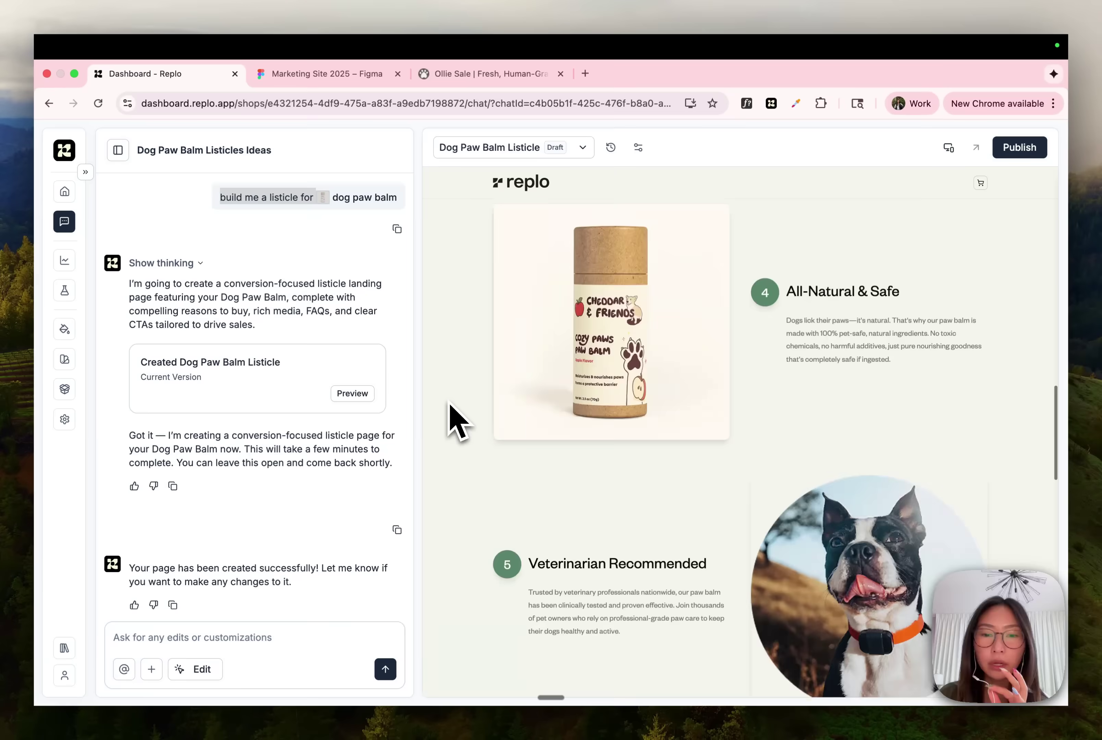
pyautogui.scroll(-10, 456, 419)
pyautogui.scroll(2, 755, 345)
pyautogui.scroll(-2, 767, 341)
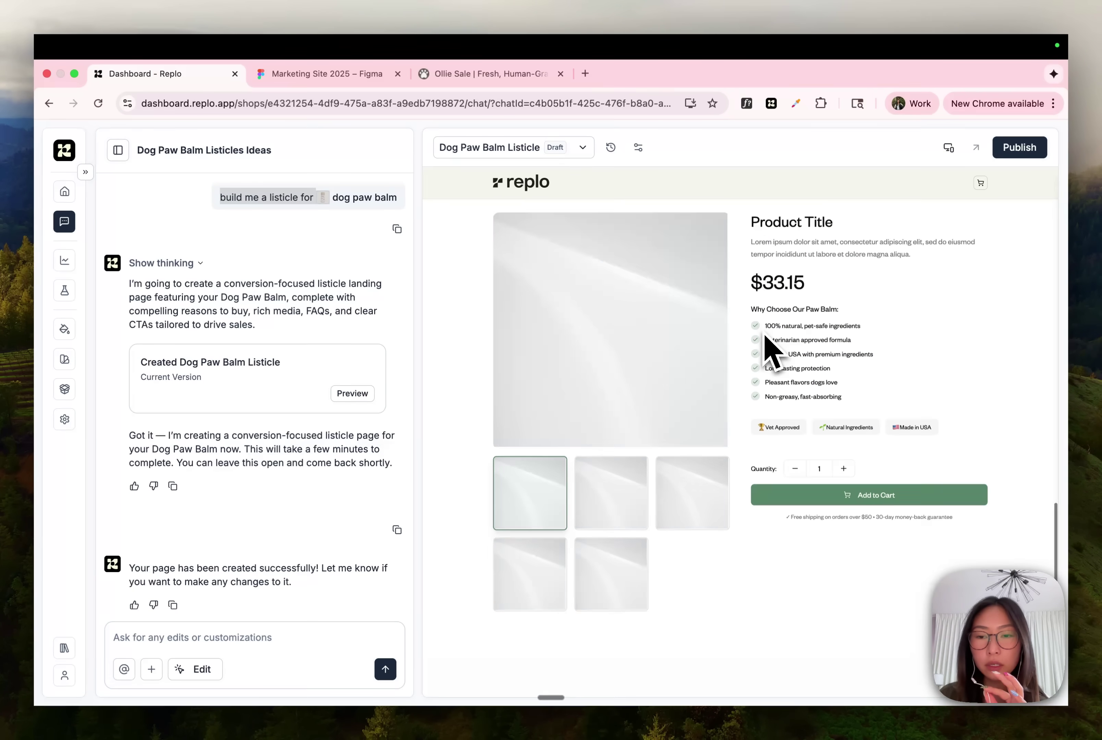
pyautogui.scroll(-10, 767, 342)
# Review the listicle's second testimonial and closing call-to-action text, then scroll back to the top.
pyautogui.moveTo(683, 331); pyautogui.dragTo(700, 439)
pyautogui.scroll(-2, 693, 441)
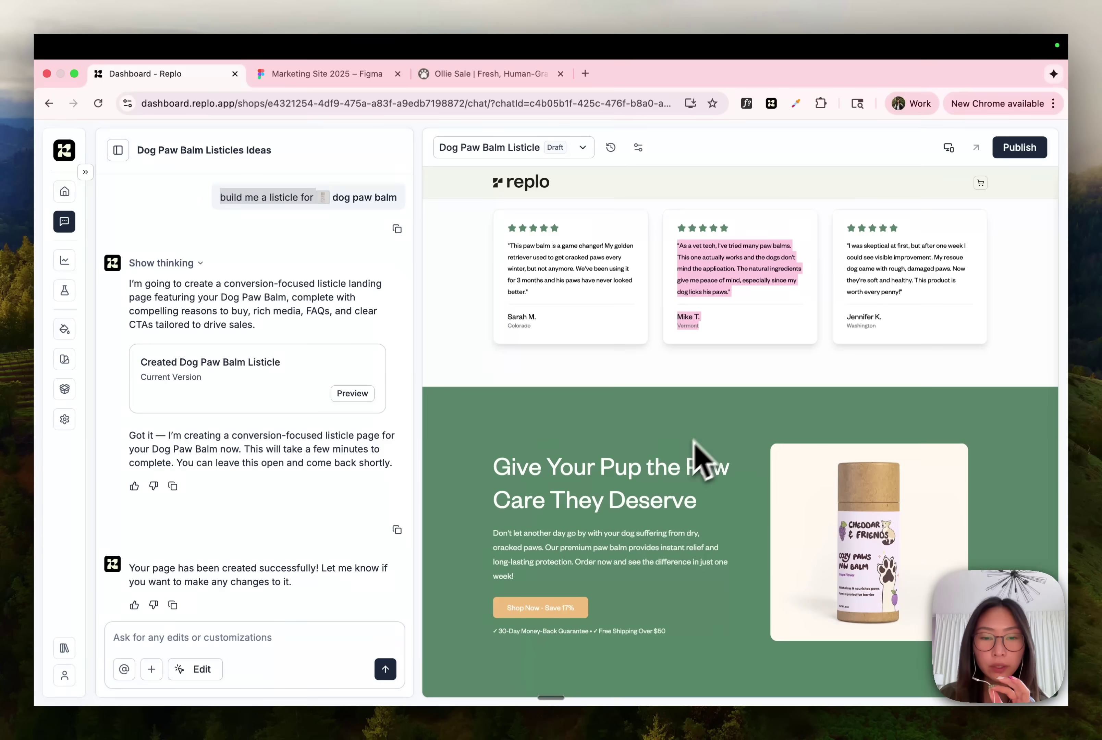
pyautogui.moveTo(499, 536); pyautogui.dragTo(541, 603)
pyautogui.click(542, 602)
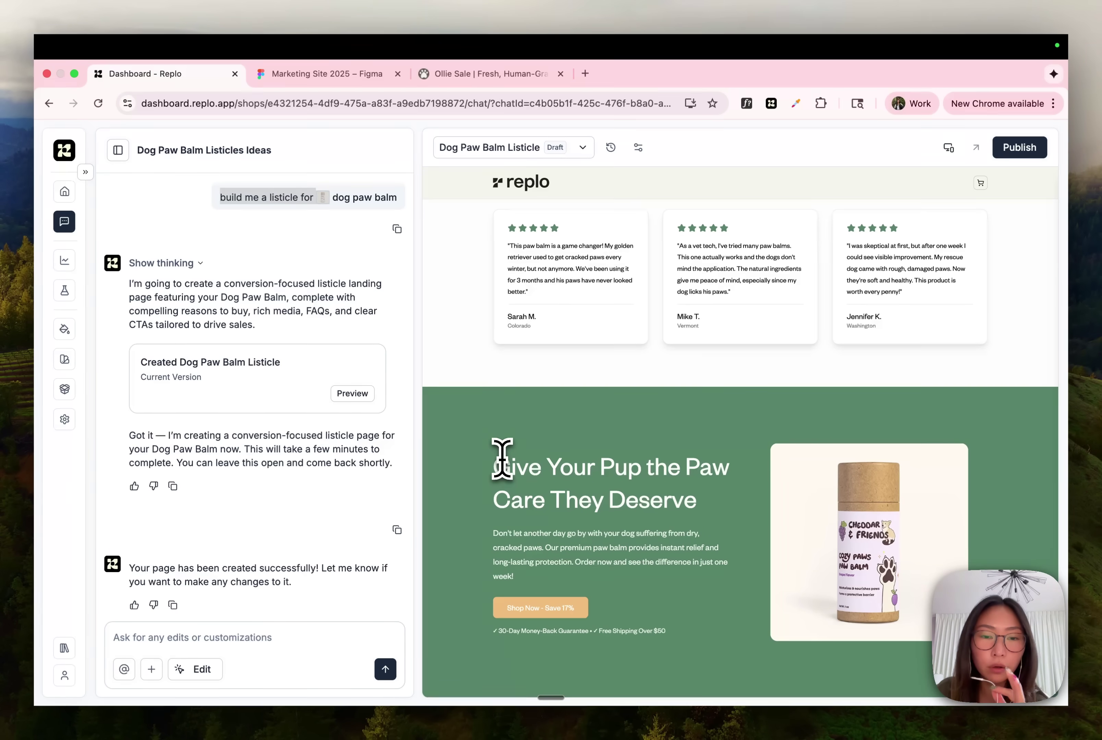
pyautogui.moveTo(497, 467); pyautogui.dragTo(526, 588)
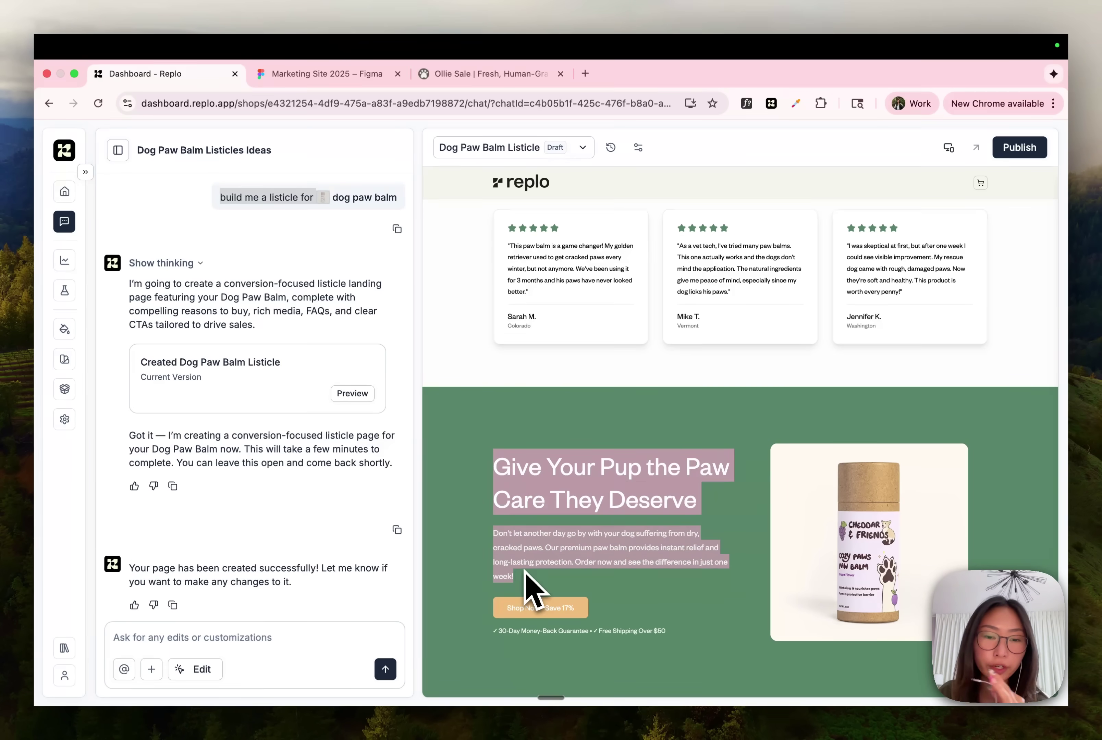
pyautogui.click(528, 589)
pyautogui.scroll(3, 526, 578)
pyautogui.scroll(5, 525, 573)
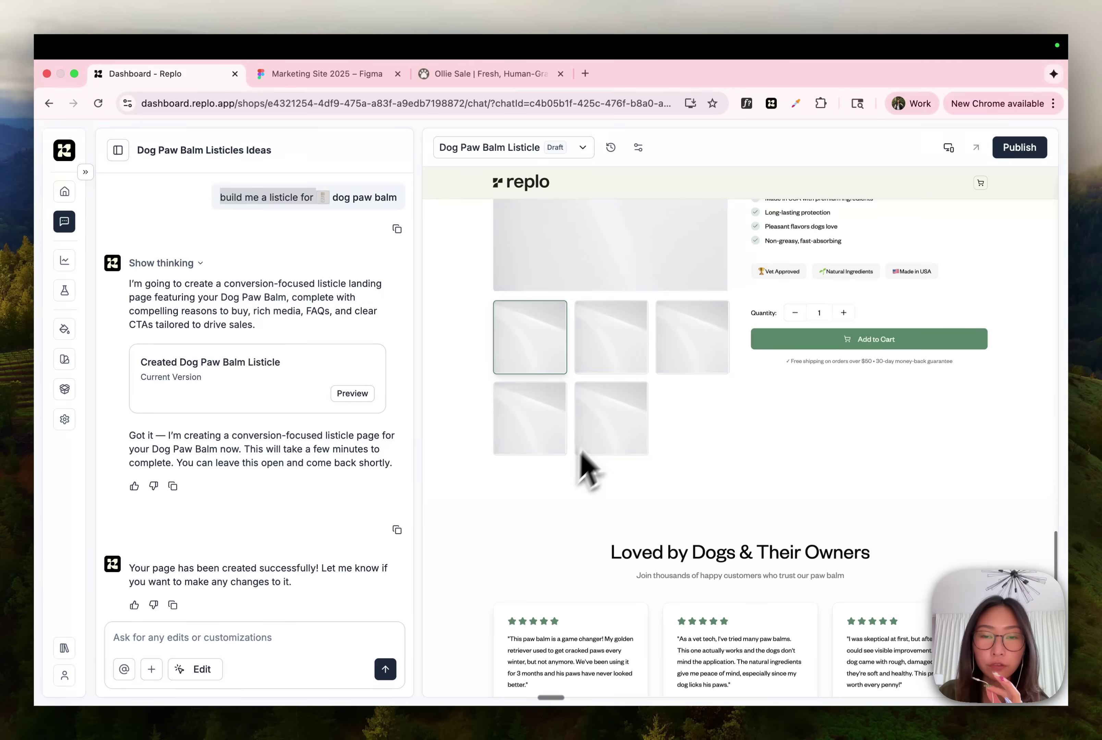
pyautogui.scroll(15, 561, 424)
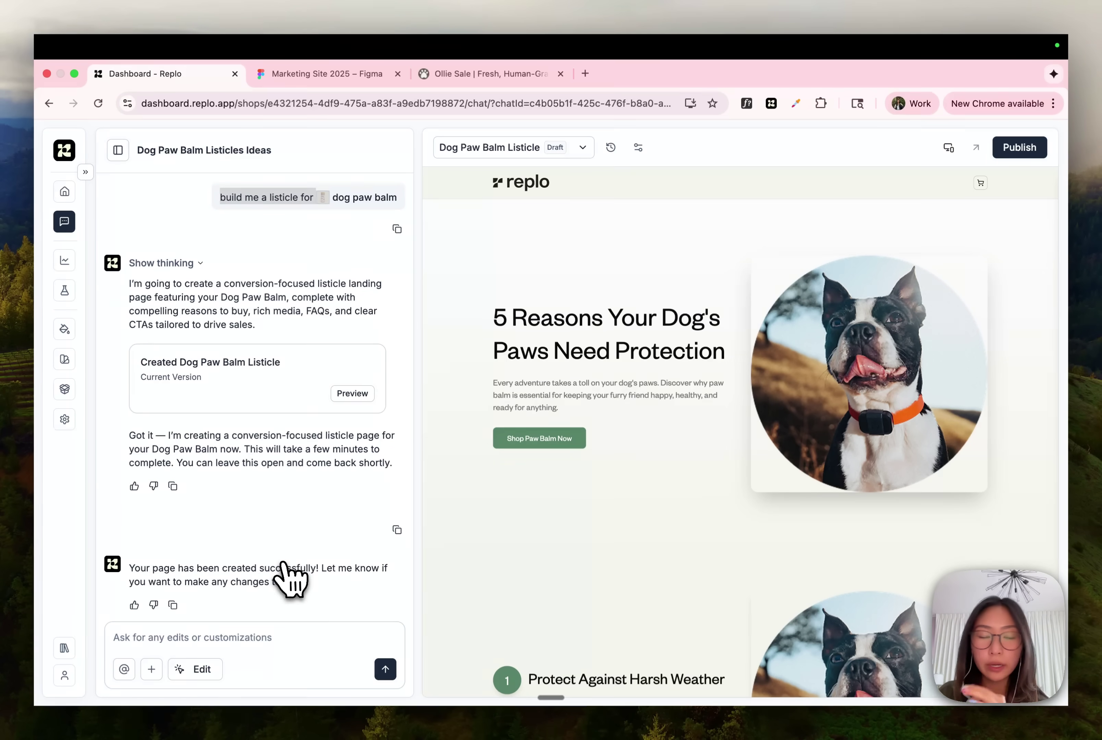
# Select the listicle's main heading for editing, then go back to the Replo home page.
pyautogui.click(272, 643)
pyautogui.click(217, 673)
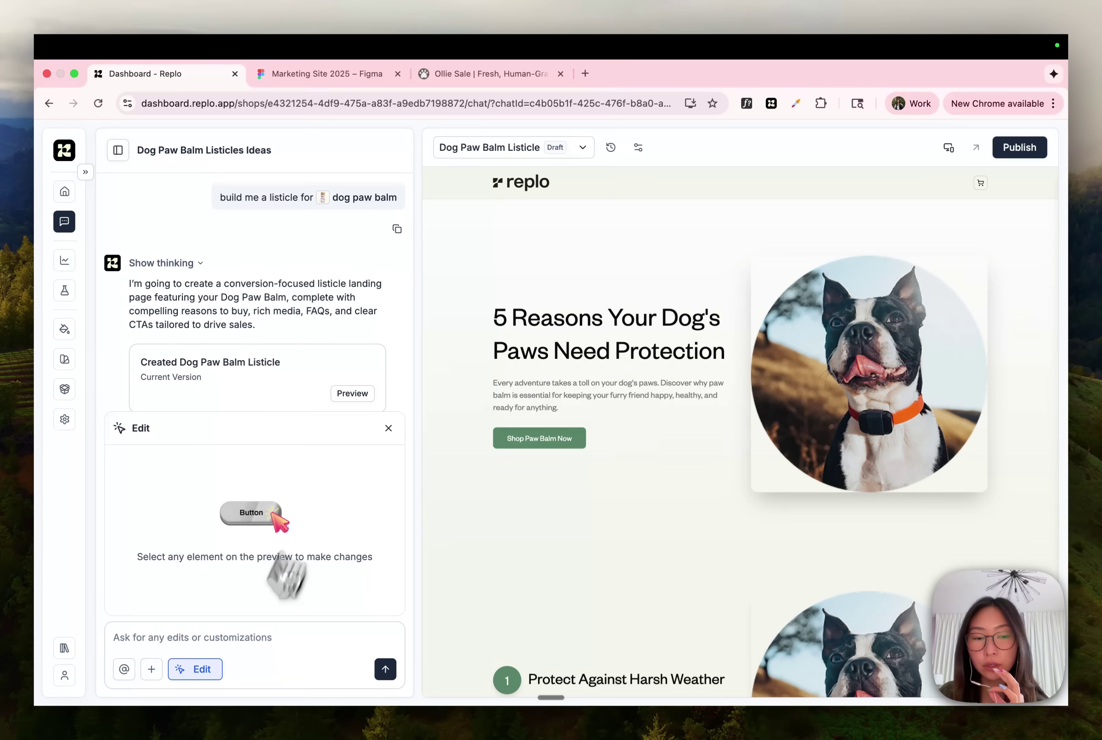
pyautogui.click(530, 336)
pyautogui.click(64, 192)
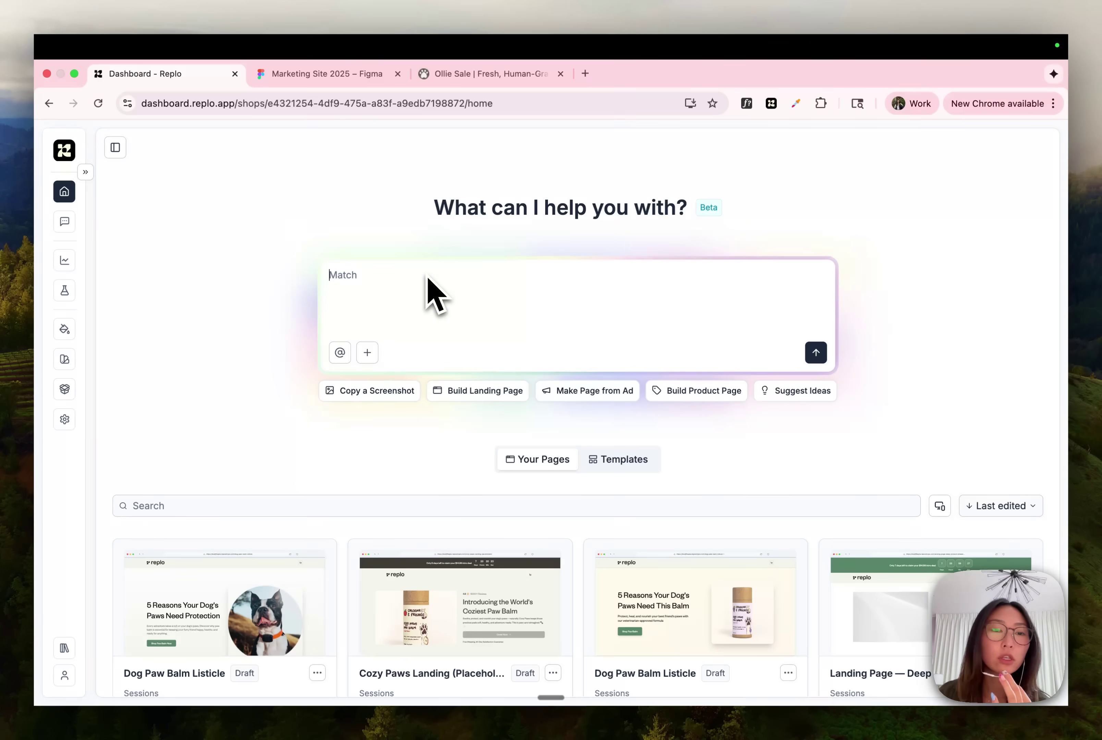
# Generate Tailwind React (JSX) code for the LP Subscription Funnel frame with Figma to Code and copy it.
pyautogui.click(332, 74)
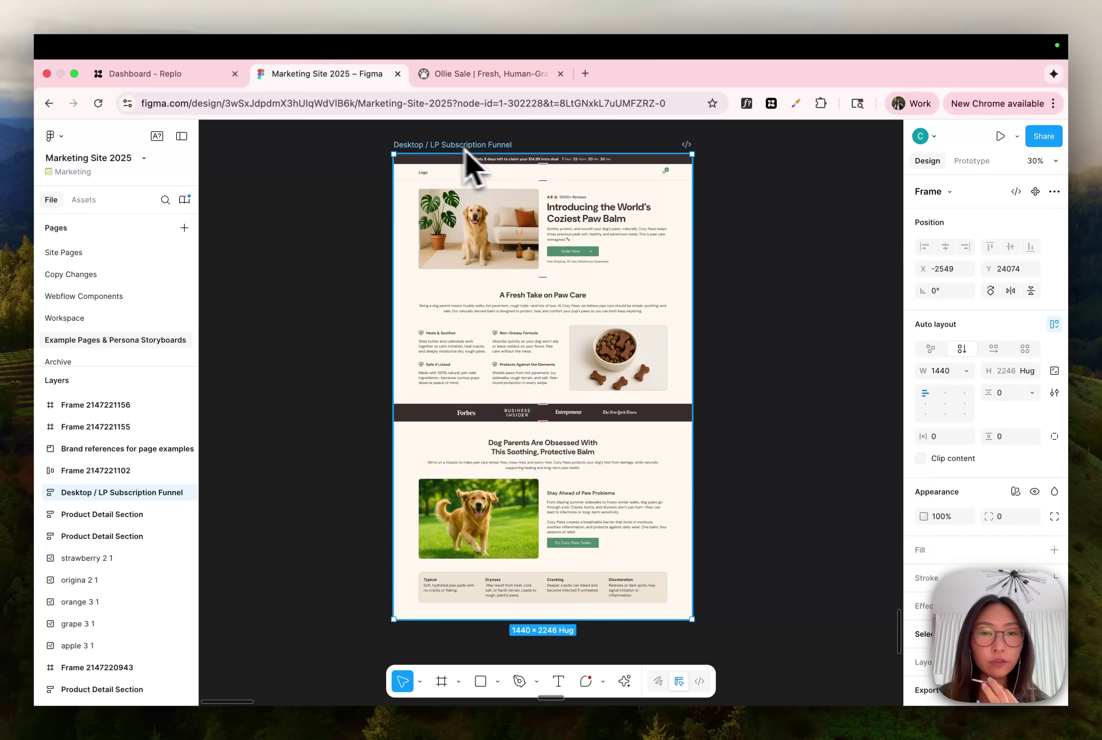
pyautogui.hscroll(2, 418, 184)
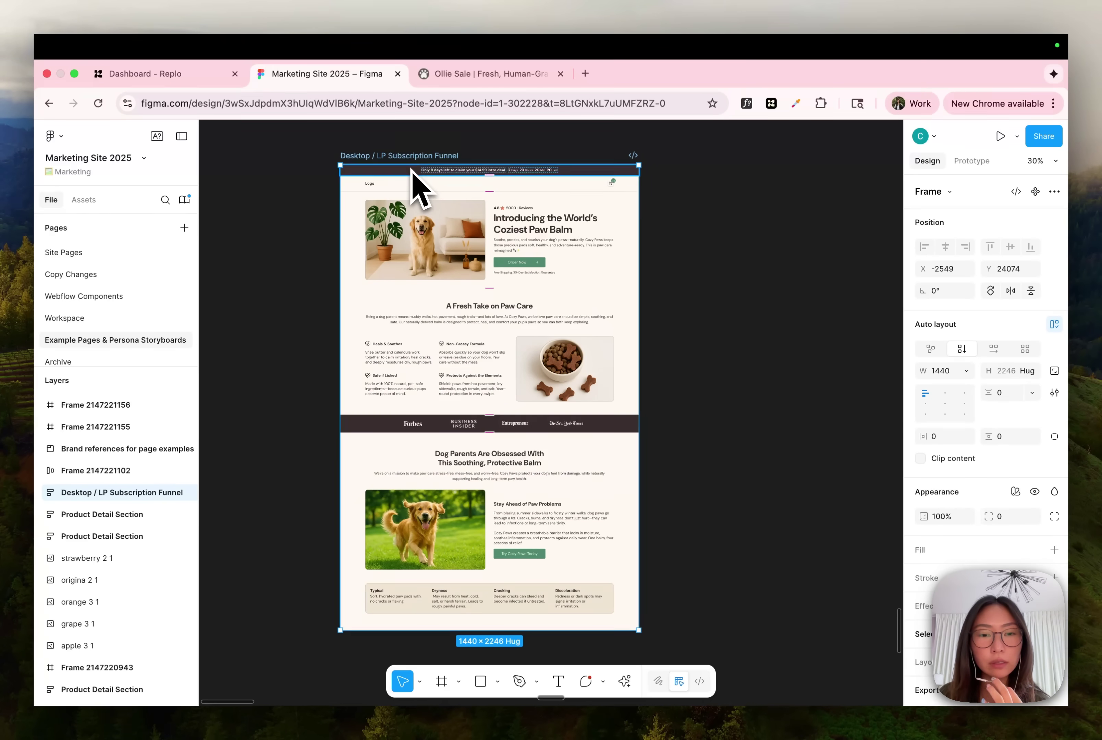
pyautogui.click(625, 683)
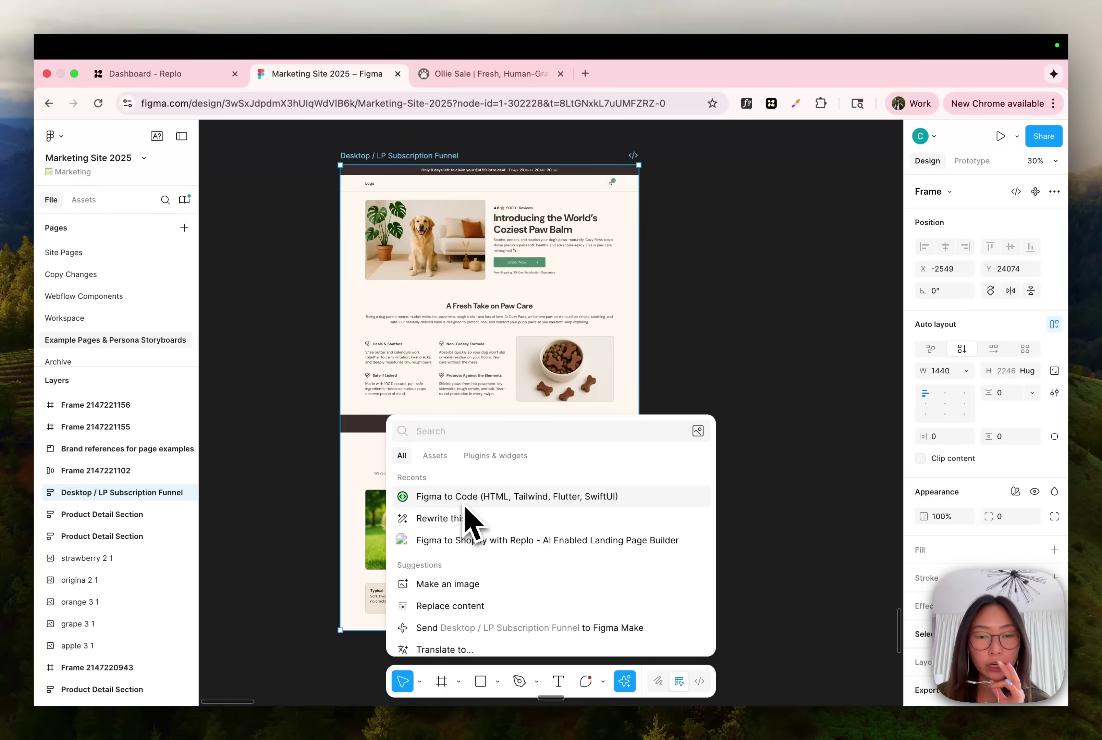
pyautogui.click(435, 503)
pyautogui.click(505, 220)
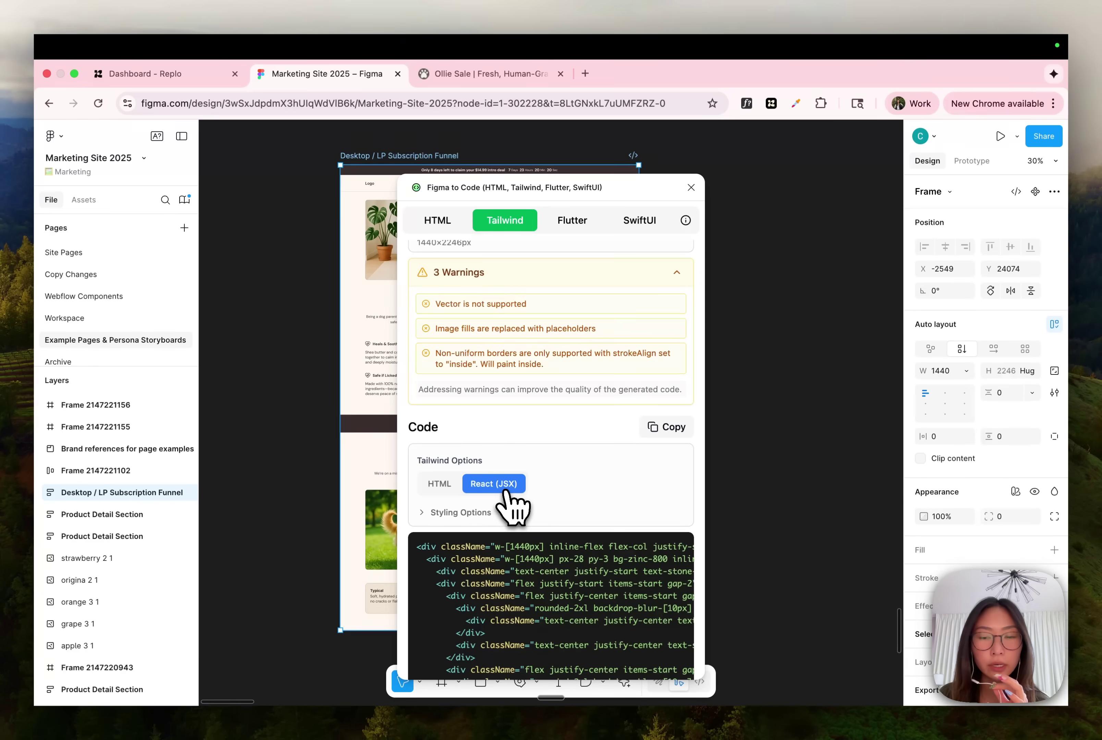
pyautogui.click(666, 428)
# Paste the copied Tailwind code into the Replo prompt and start typing a recreation request below it.
pyautogui.click(190, 74)
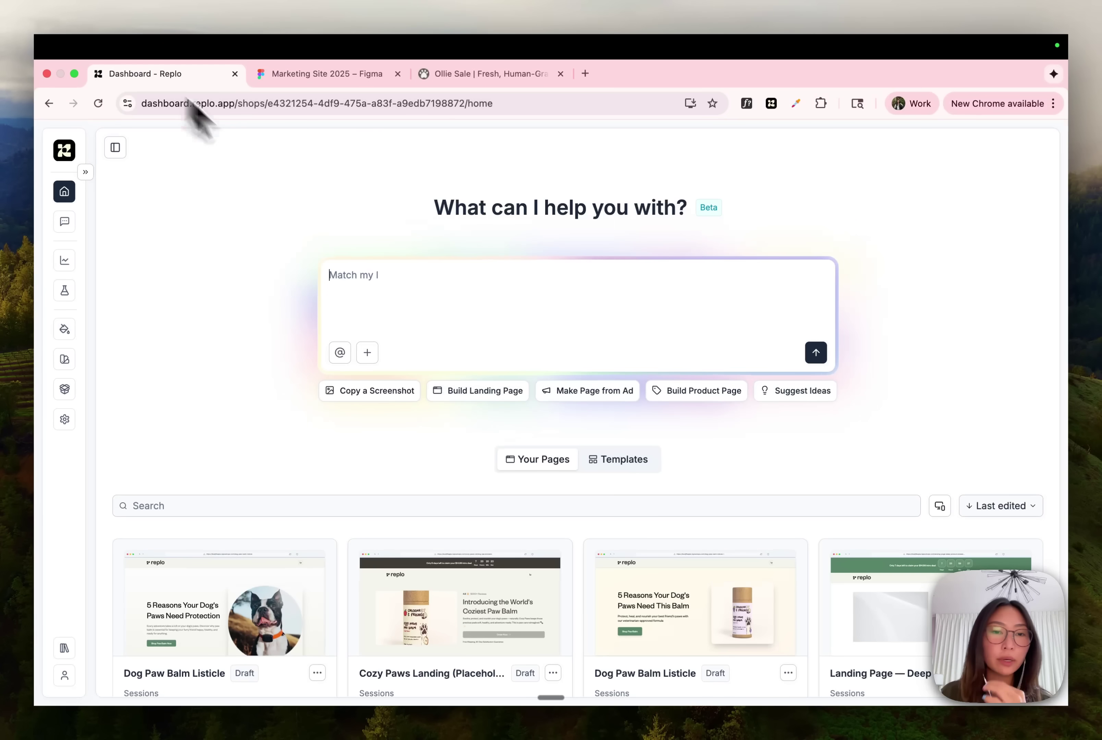
pyautogui.click(435, 284)
pyautogui.press('super+v')
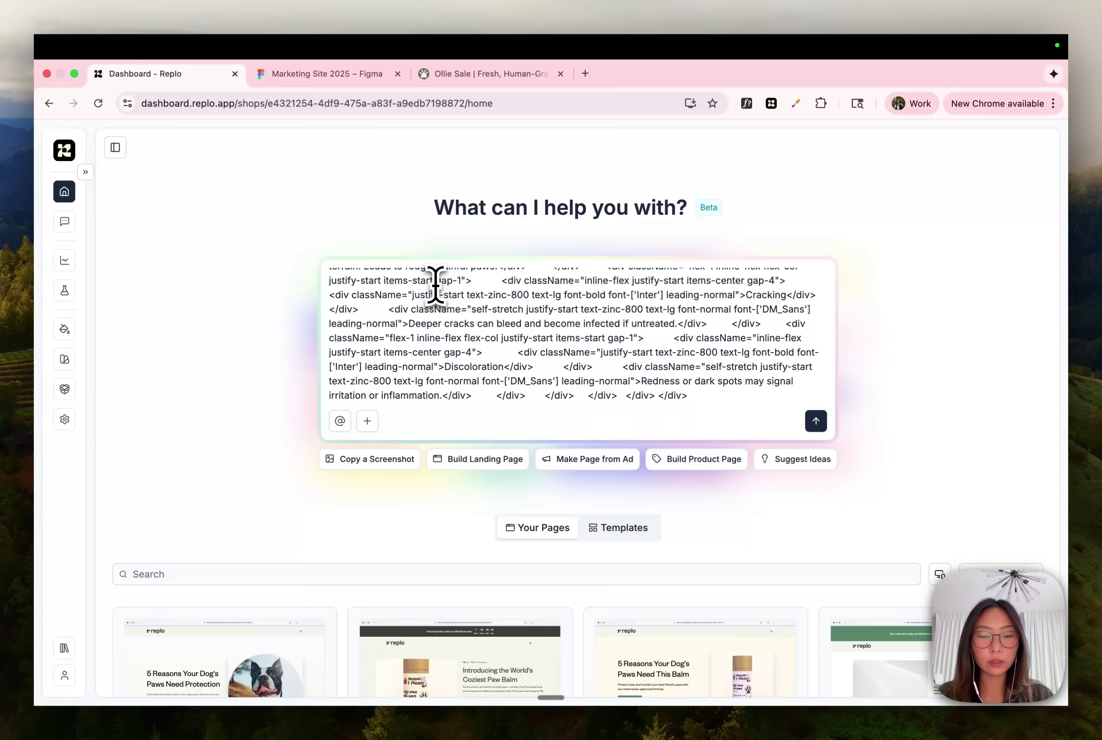
pyautogui.hotkey('shift', 'Return')
pyautogui.hotkey('shift', 'Return')
pyautogui.write('hey can you recreate this figma design fo')
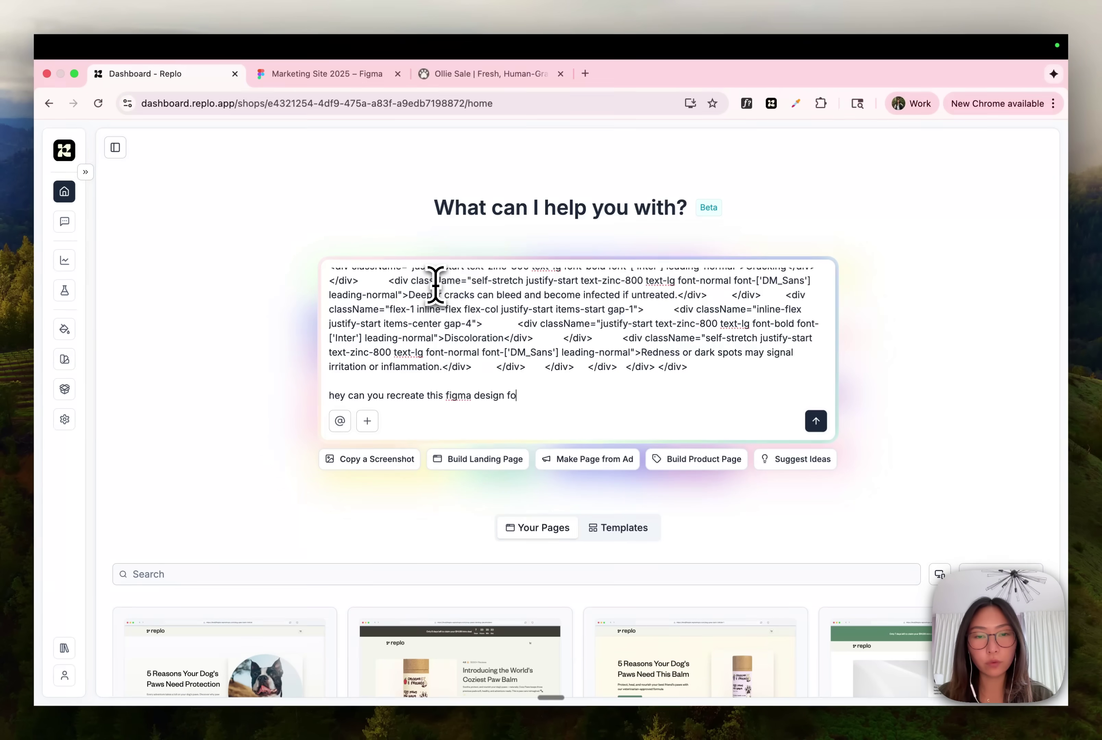
pyautogui.write(' styles from my design librar')
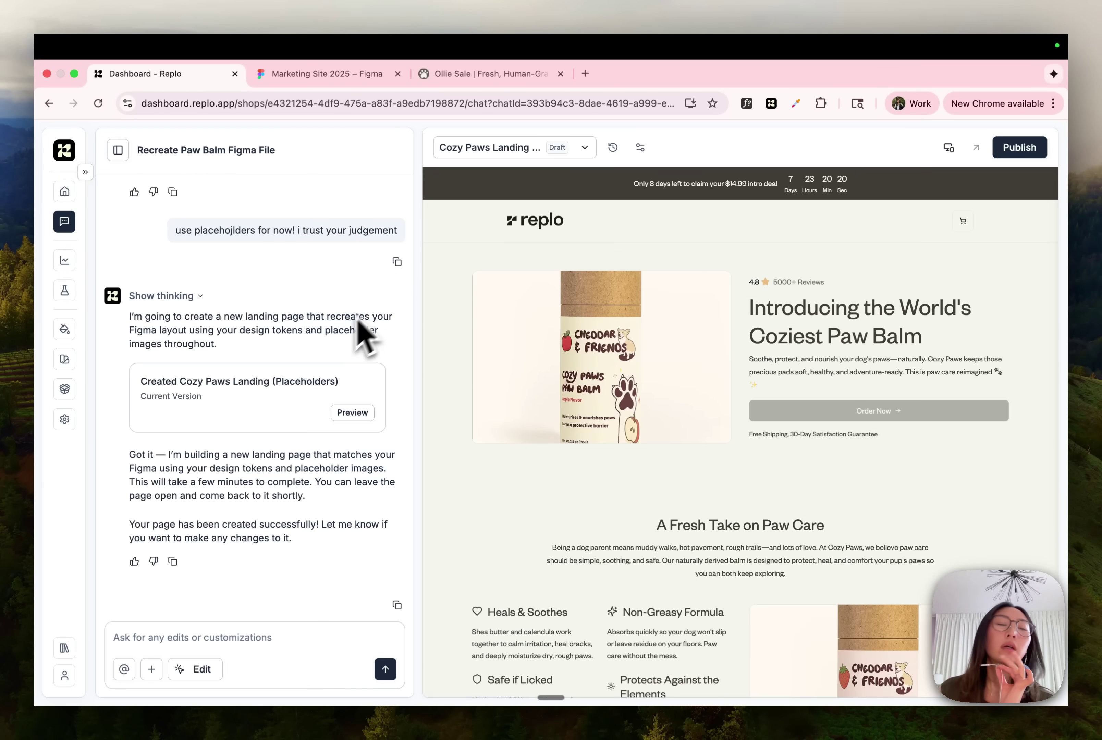
# Scroll the Cozy Paws Landing draft and compare it against the Figma subscription funnel frame.
pyautogui.scroll(5, 350, 342)
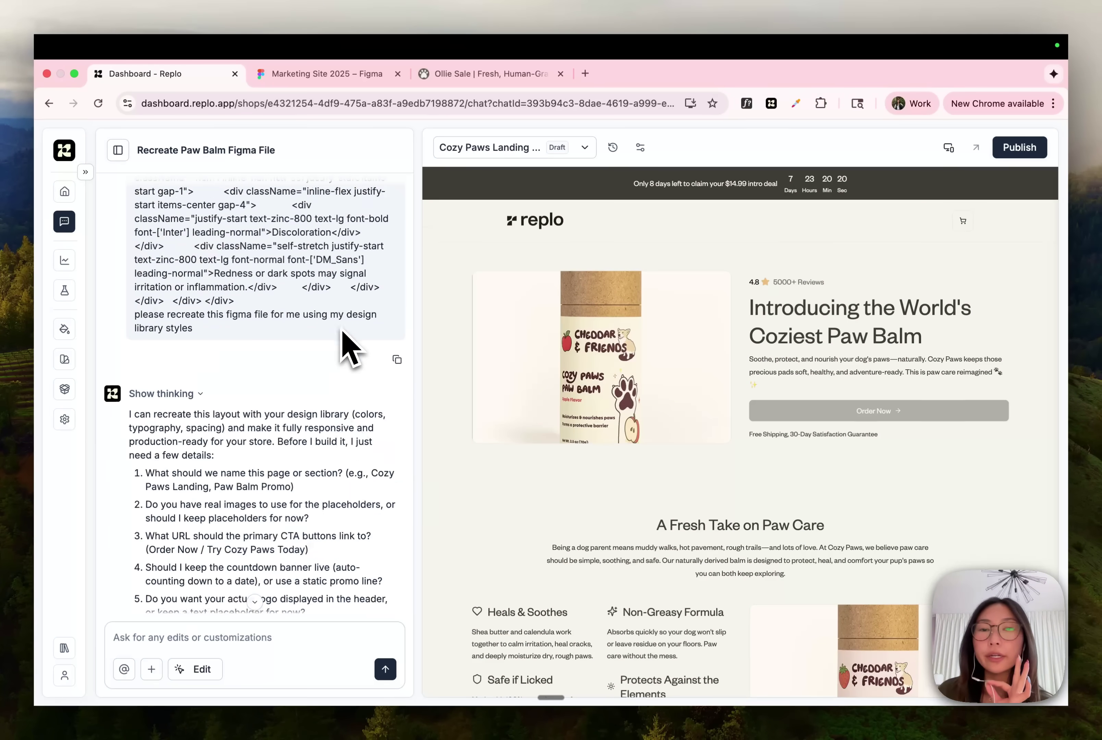
pyautogui.scroll(-15, 351, 349)
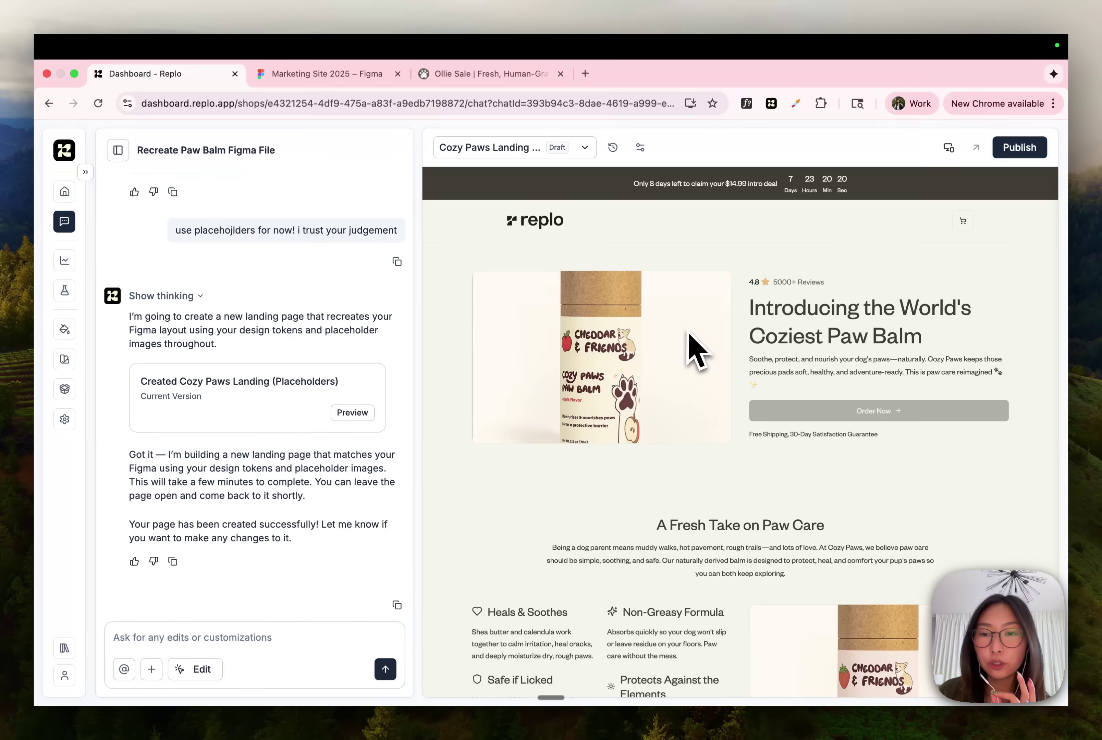
pyautogui.scroll(-5, 695, 351)
pyautogui.scroll(5, 695, 351)
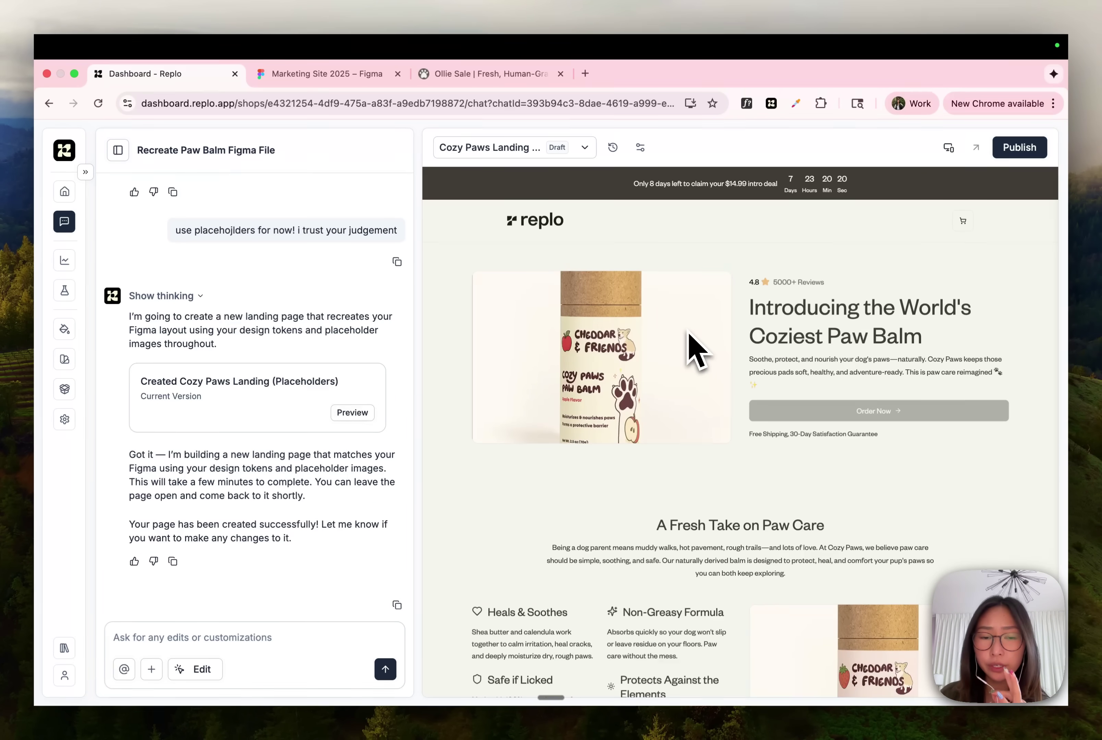
pyautogui.click(359, 76)
pyautogui.hscroll(-2, 546, 352)
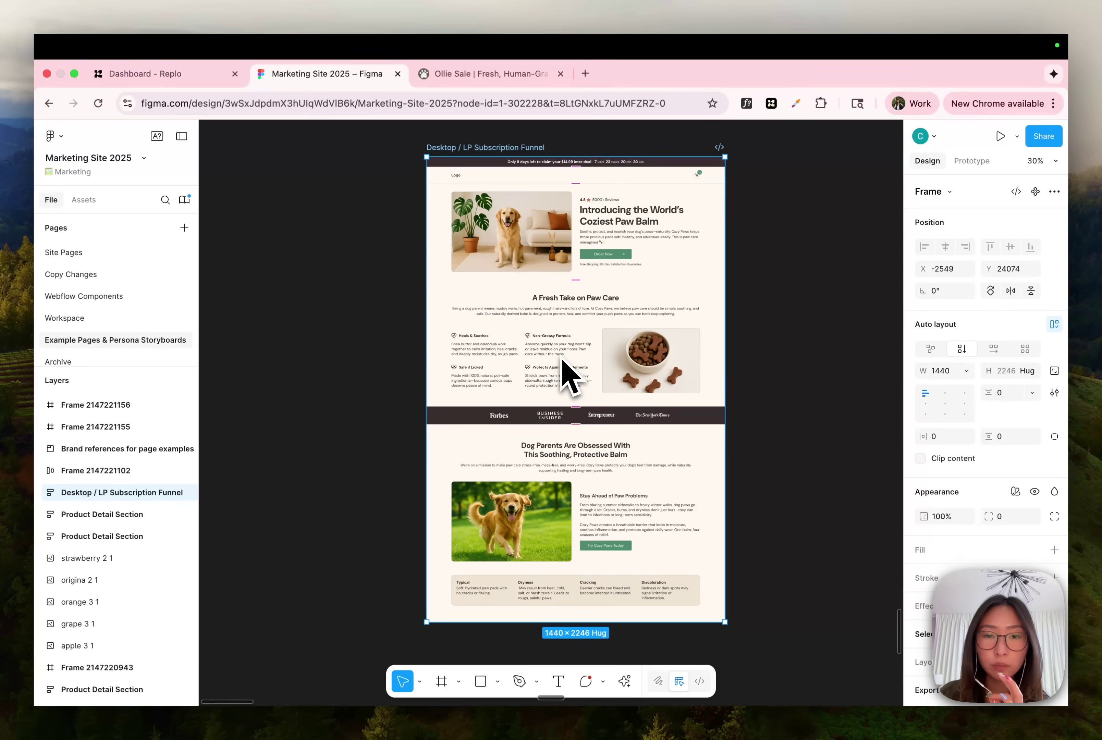
pyautogui.click(216, 75)
pyautogui.scroll(-5, 541, 407)
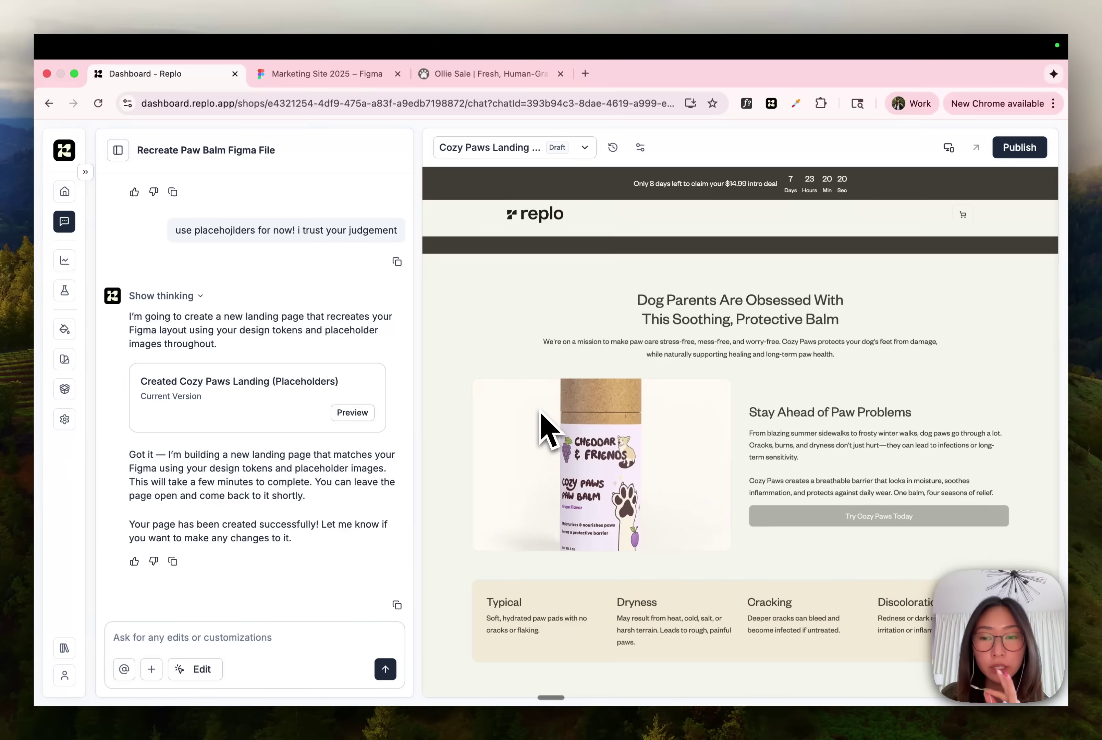
pyautogui.scroll(5, 541, 413)
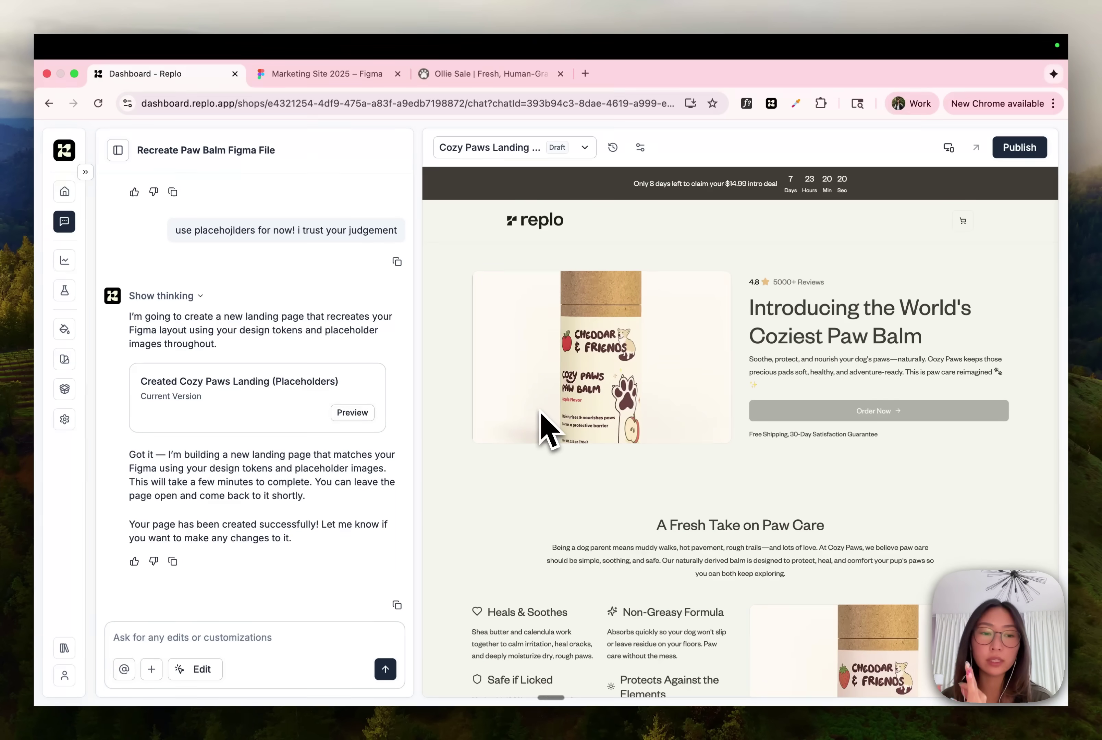
pyautogui.scroll(-5, 545, 441)
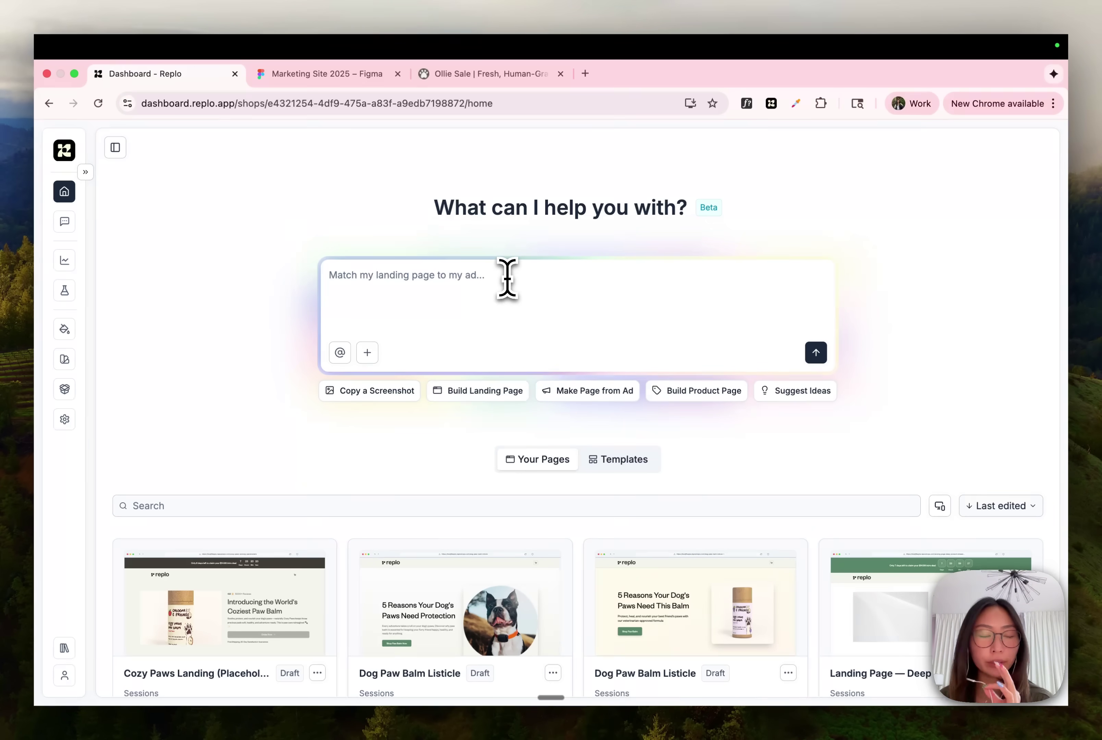
# Screenshot Ollie's 'In your first box' offer section and attach it to the Replo prompt with a request.
pyautogui.click(488, 80)
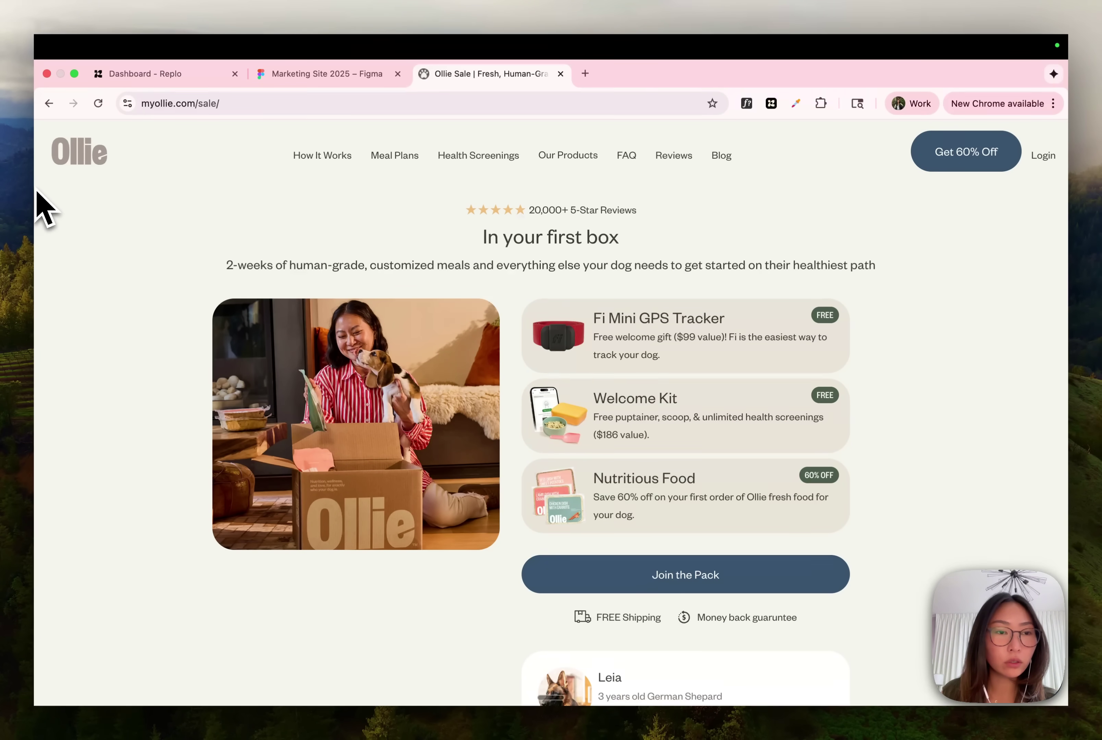
pyautogui.press('super+shift+4')
pyautogui.moveTo(29, 183); pyautogui.dragTo(1083, 638)
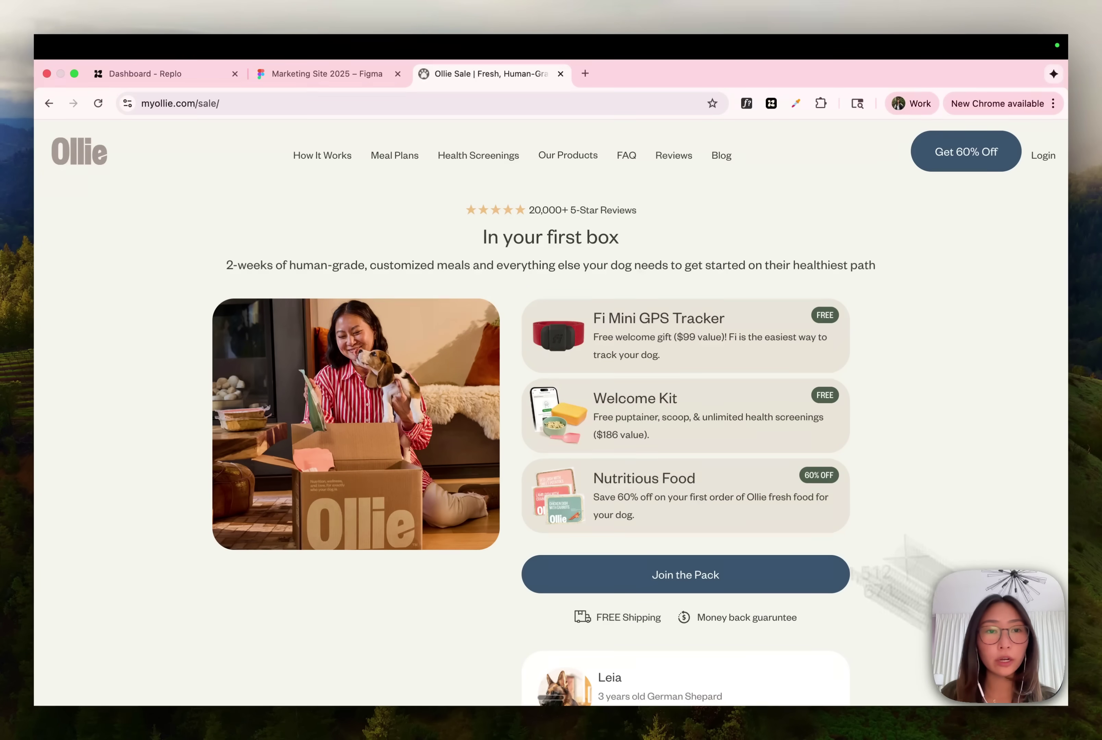
pyautogui.click(161, 74)
pyautogui.moveTo(578, 369); pyautogui.dragTo(521, 323)
pyautogui.write('hey can you recreate this screenshot for me?')
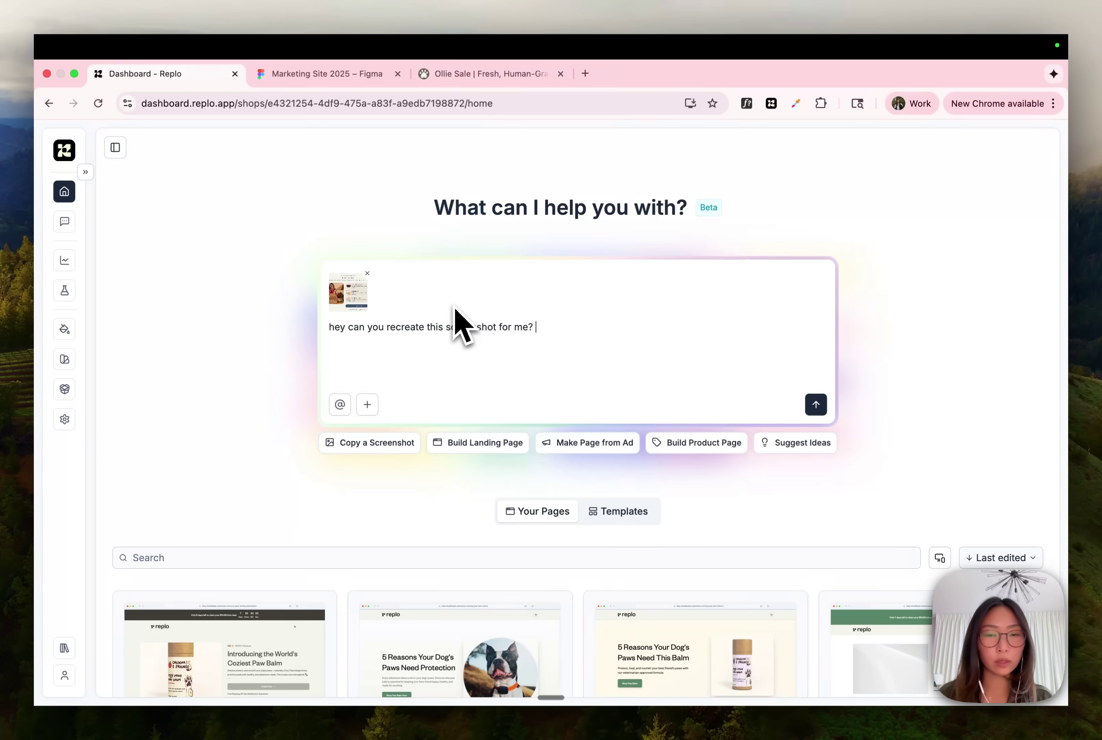
# Add the Ollie image URLs to the prompt and send the screenshot recreation request.
pyautogui.press('super+3')
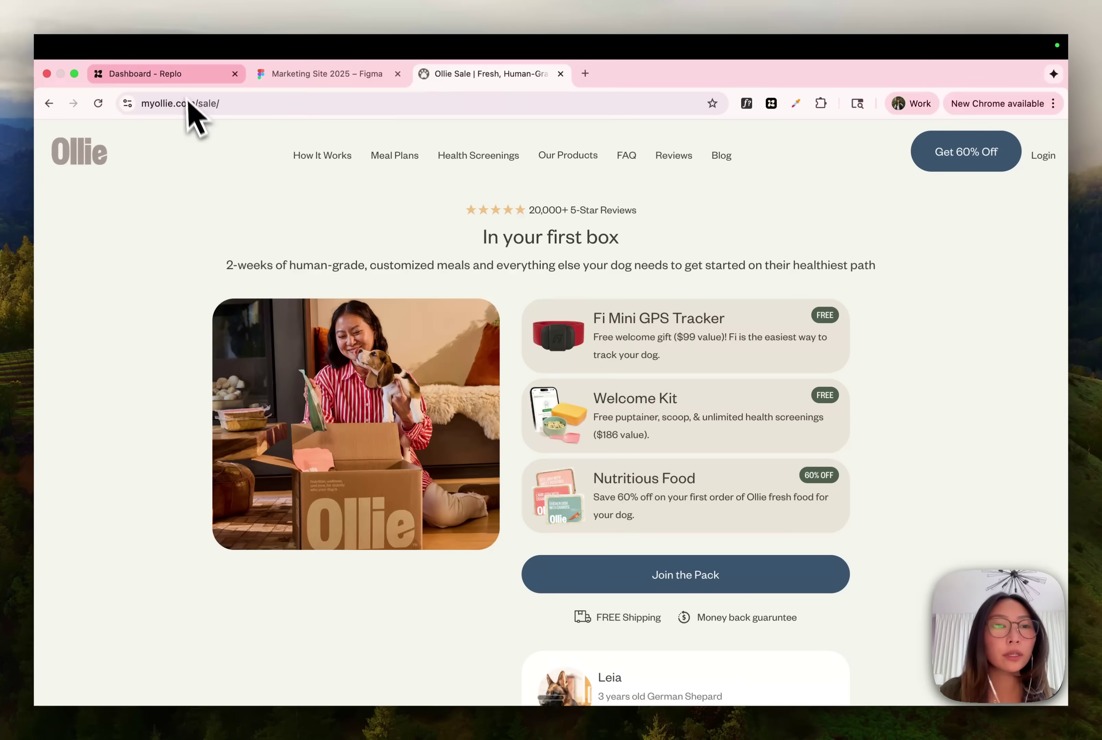
pyautogui.click(185, 85)
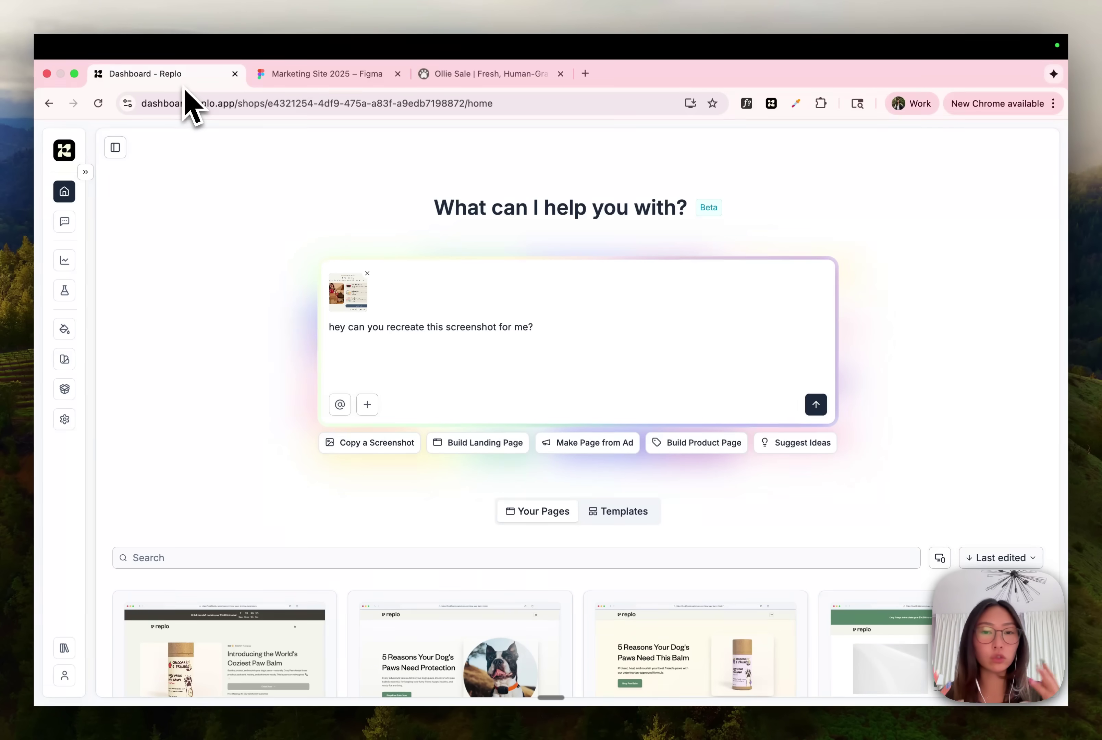
pyautogui.write('for images, use:')
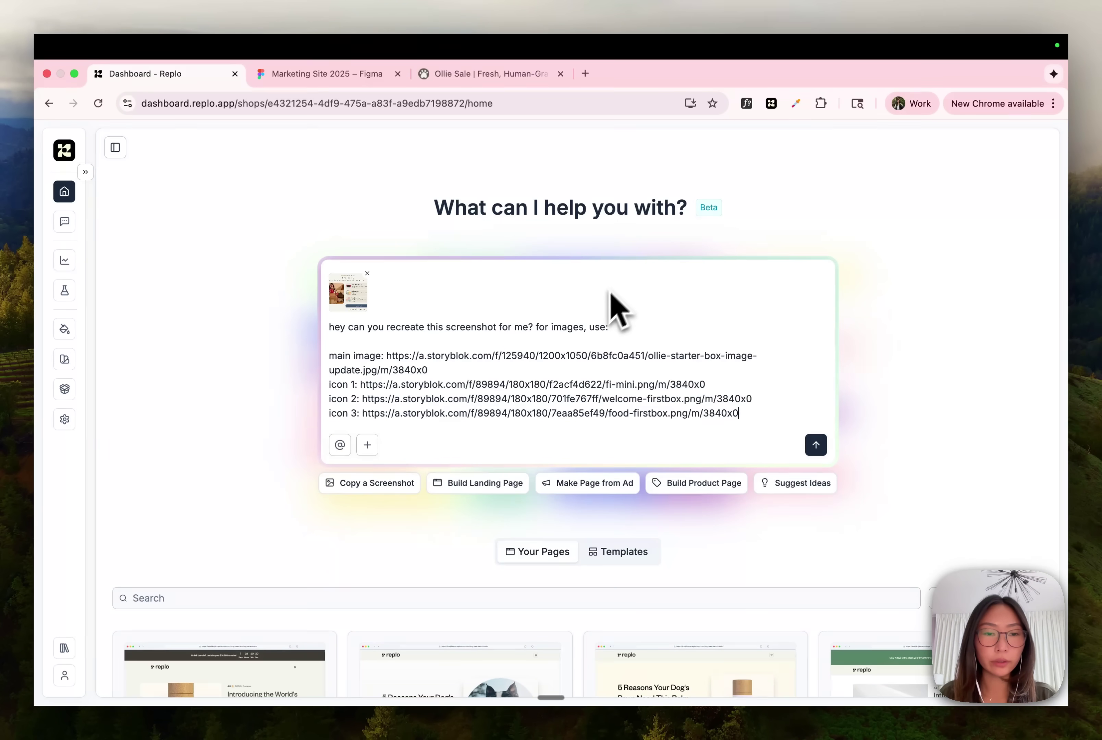
pyautogui.write('main image: https://a.storyblok.com/f/125940/1200x1050/6b8fc0a451/ollie-starter-box-image-update.jpg/m/3840x0 icon 1: https://a.storyblok.com/f/89894/180x180/f2acf4d622/fi-mini.png/m/3840x0 icon 2: https://a.storyblok.com/f/89894/180x180/701fe767ff/welcome-firstbox.png/m/3840x0 icon 3: https://a.storyblok.com/f/89894/180x180/7eaa85ef49/food-firstbox.png/m/3840x0')
pyautogui.click(815, 445)
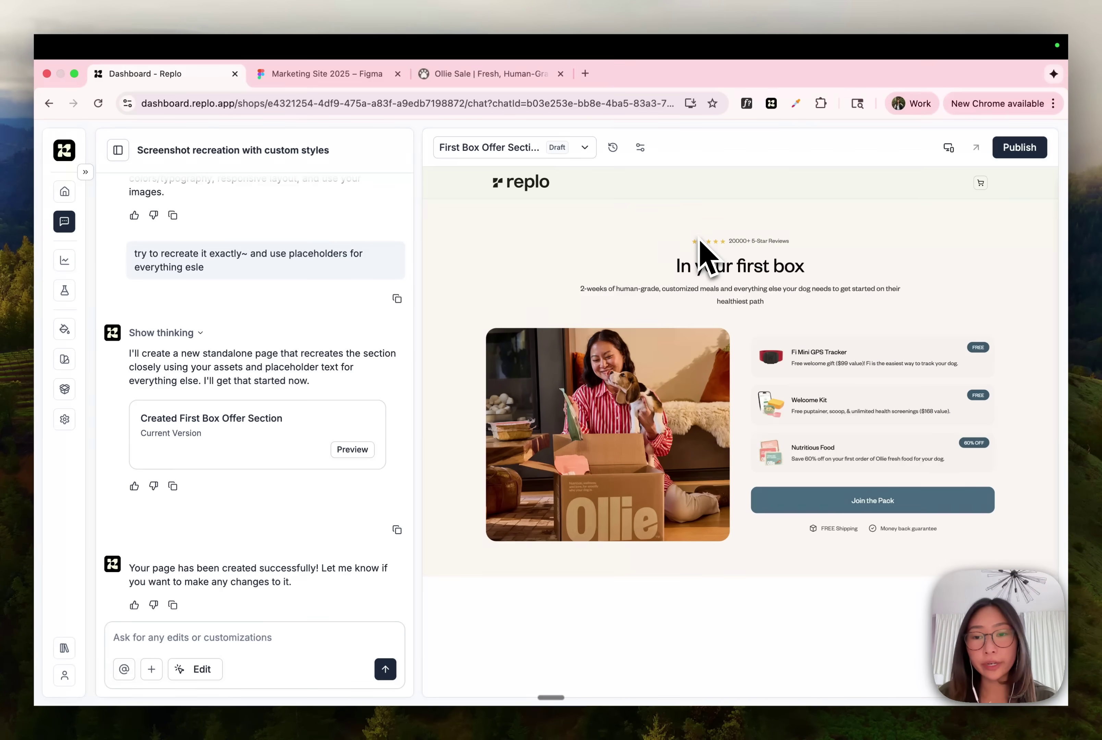
pyautogui.click(453, 76)
pyautogui.click(142, 74)
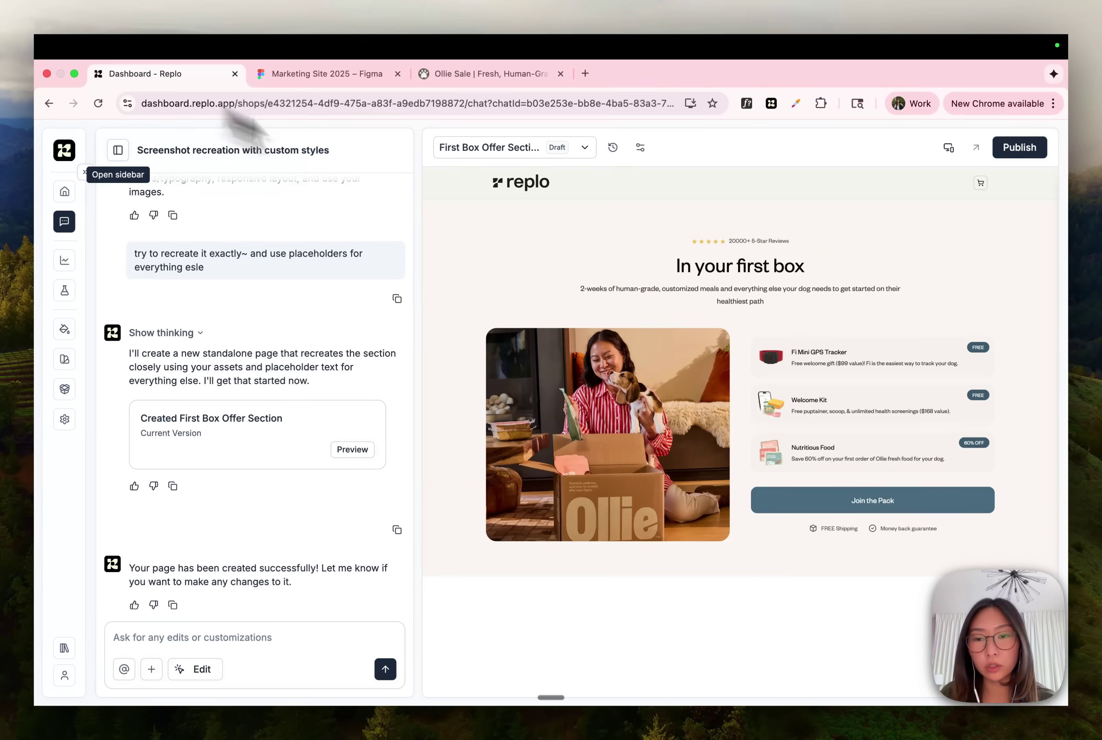
pyautogui.moveTo(853, 364); pyautogui.dragTo(962, 363)
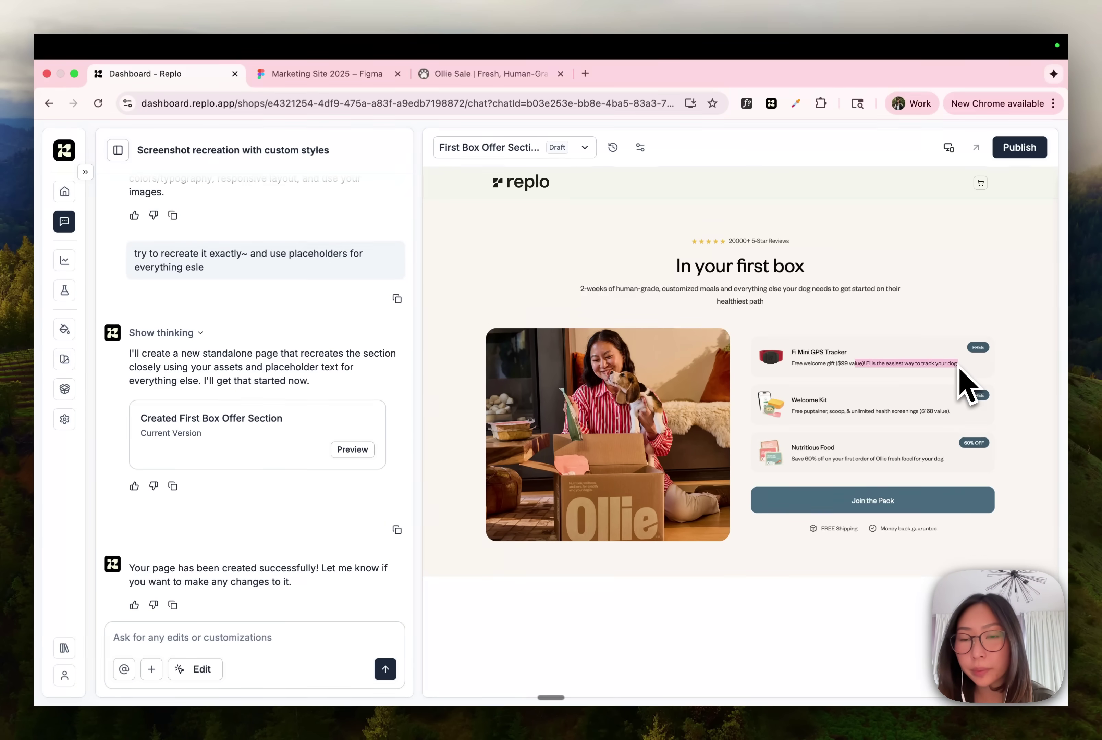
pyautogui.click(801, 318)
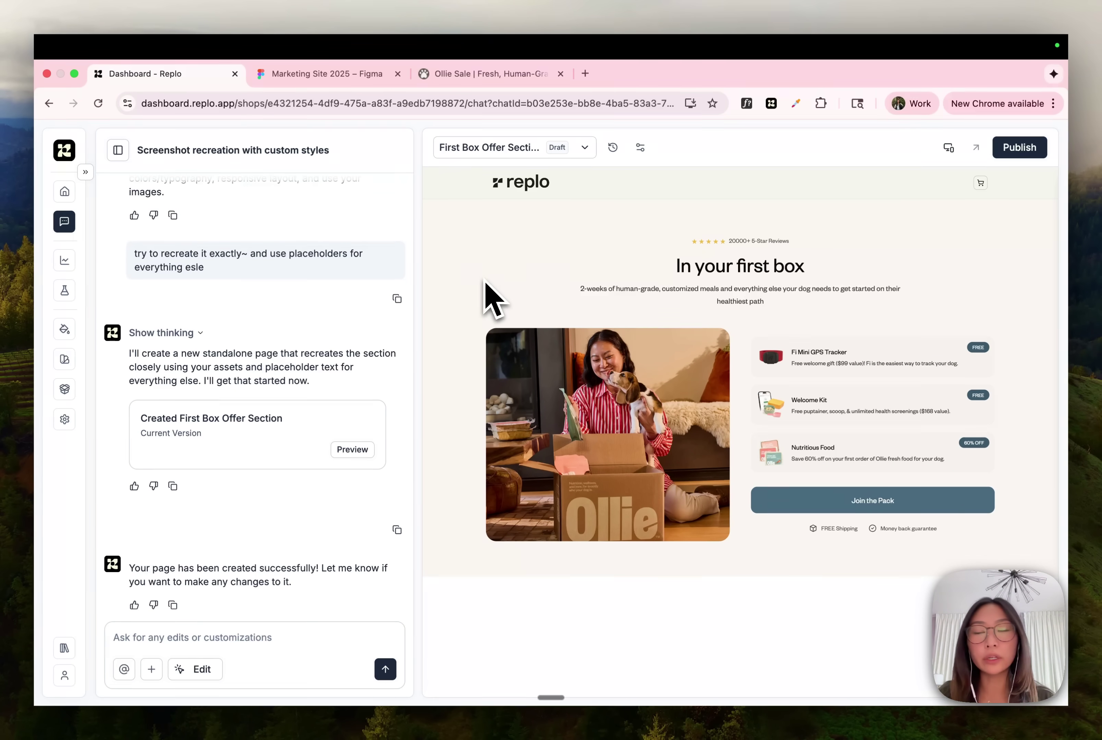